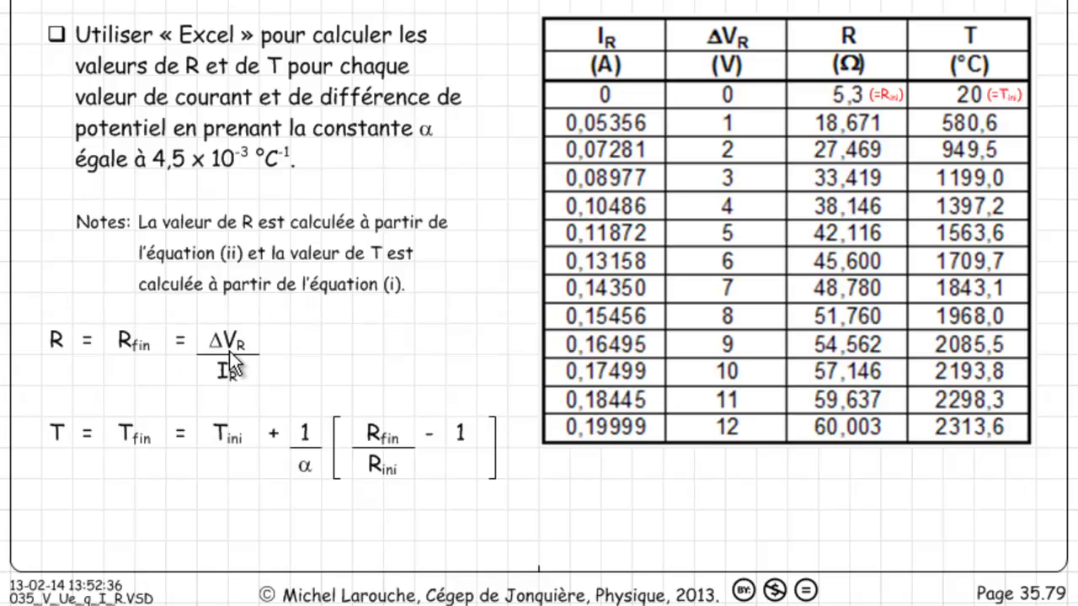
# - Switch to the Excel workbook and examine the resistance formula in cell D18 of the R column
pyautogui.hotkey('alt', 'Tab')
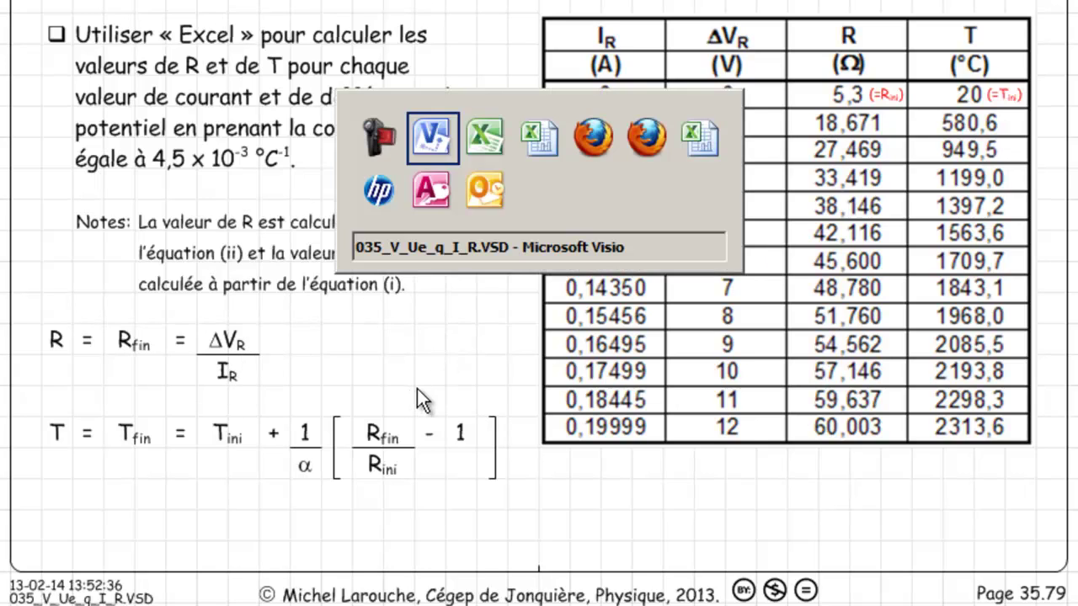
pyautogui.hotkey('alt', 'Tab')
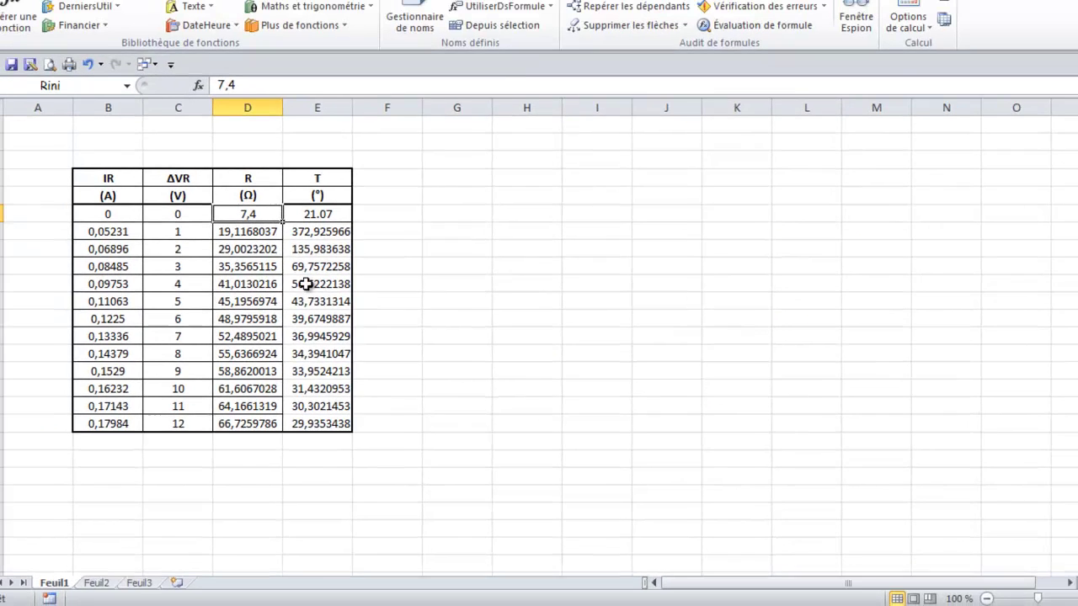
pyautogui.click(252, 238)
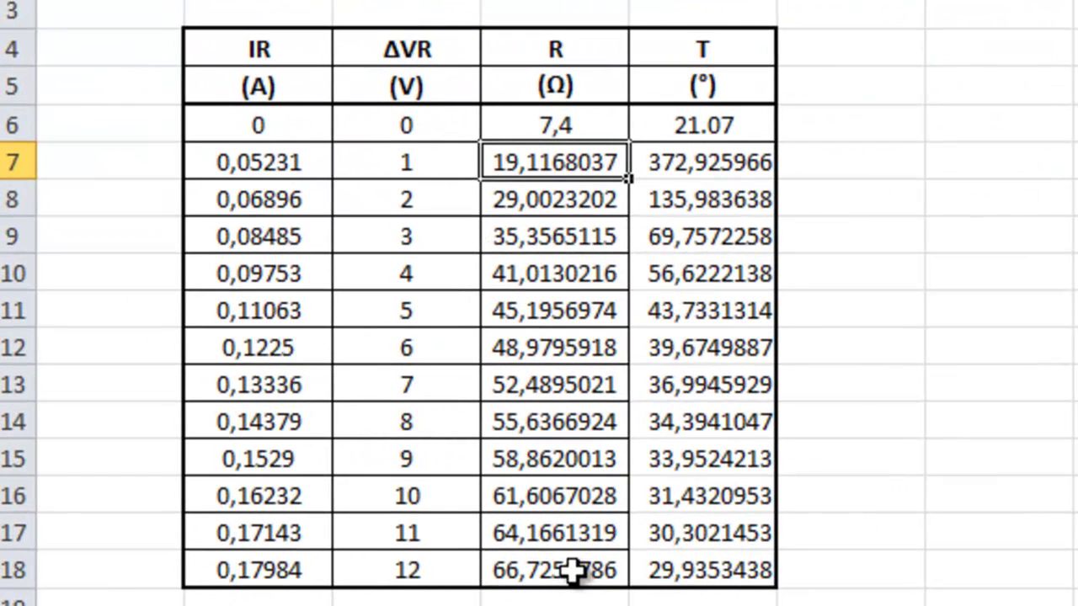
pyautogui.doubleClick(571, 571)
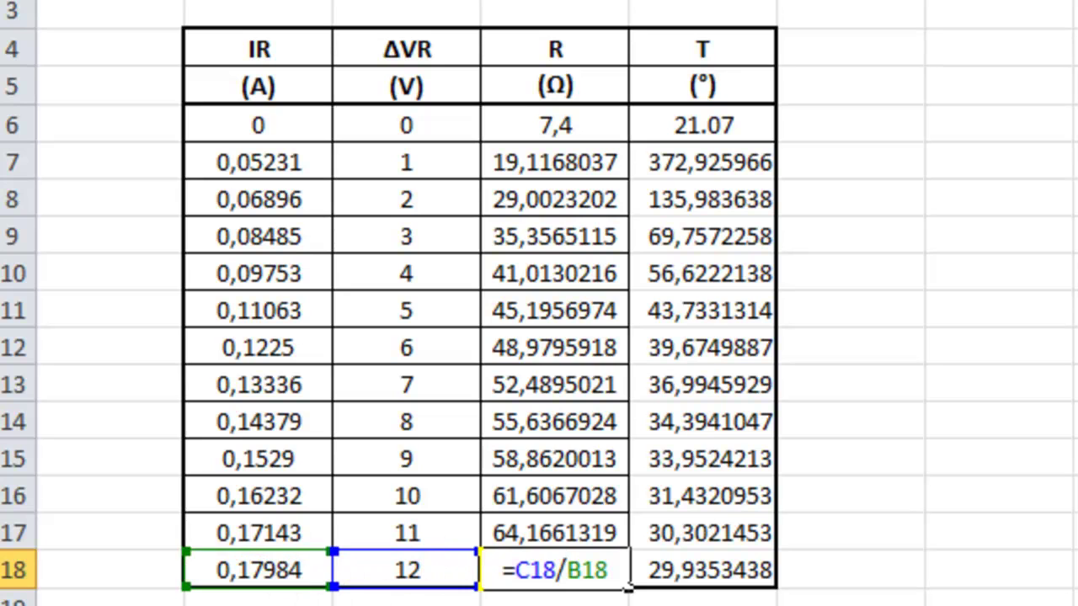
pyautogui.hotkey('ctrl', 'Return')
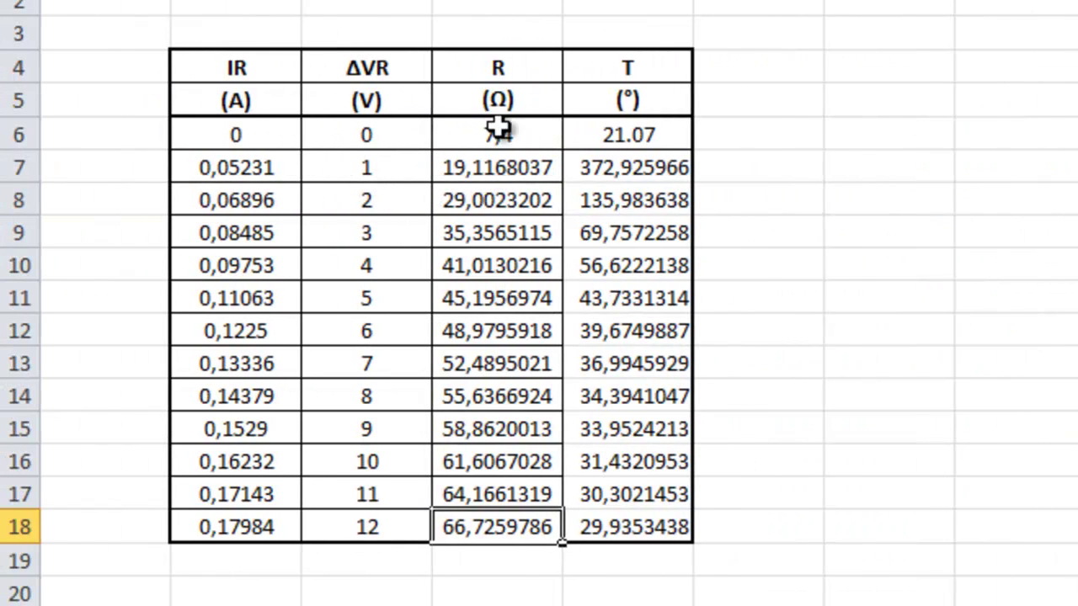
# - Compare the initial resistance and temperature cells in row 6 with the reference table in the Visio document
pyautogui.click(523, 135)
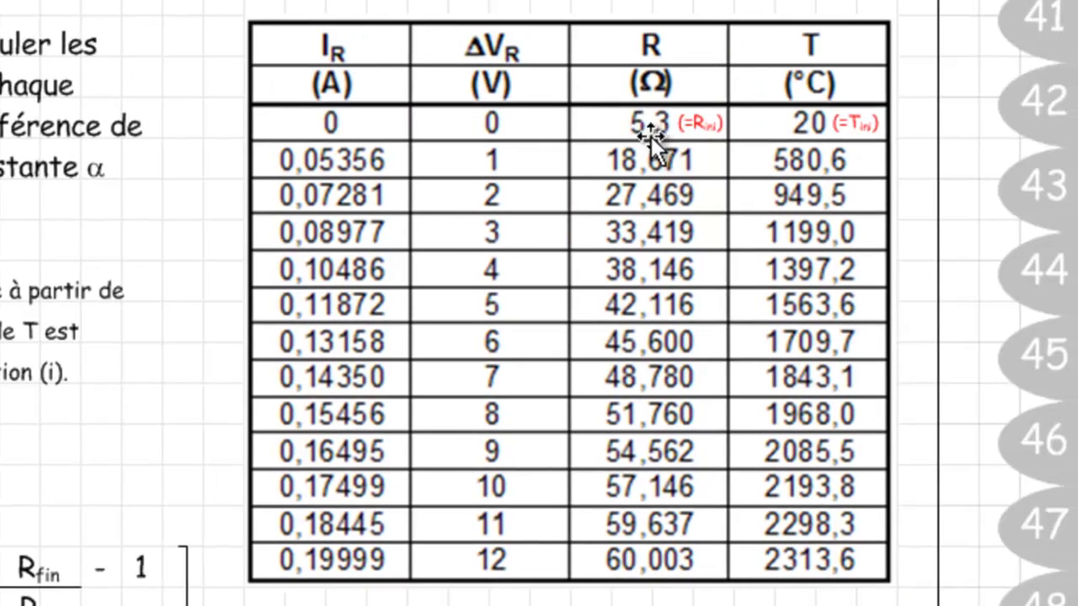
pyautogui.hotkey('alt', 'Tab')
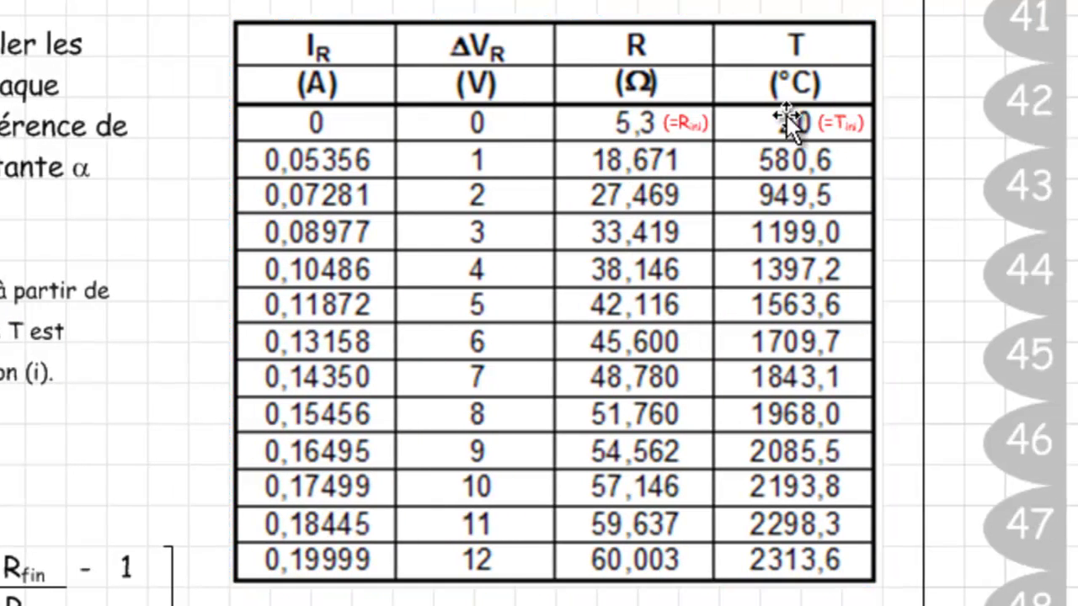
pyautogui.click(790, 154)
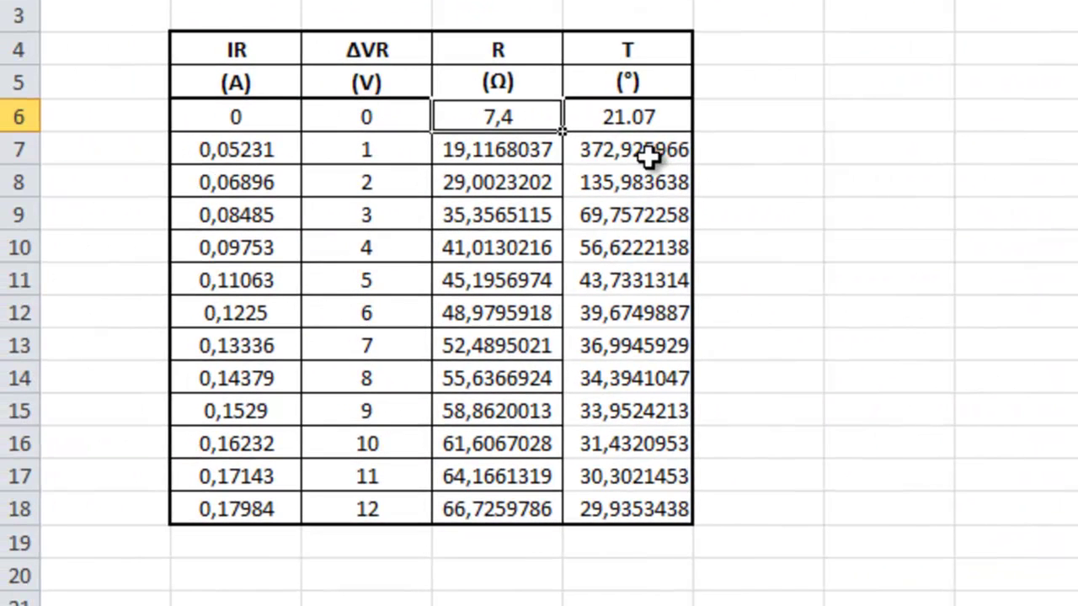
pyautogui.click(649, 156)
pyautogui.click(790, 223)
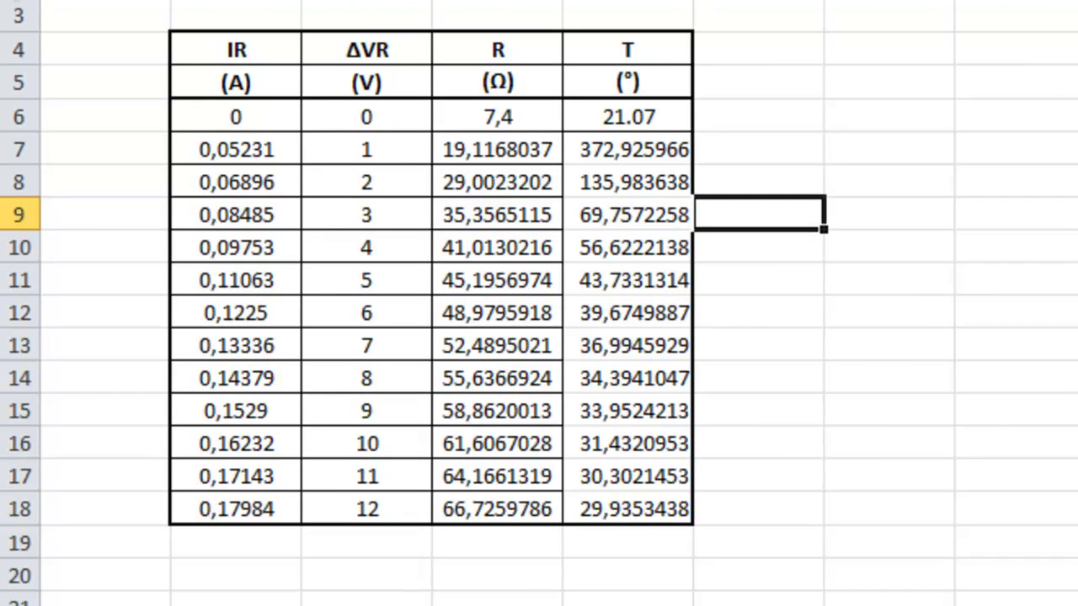
# - Format the letter R of the IR column header in B4 as a subscript
pyautogui.doubleClick(239, 48)
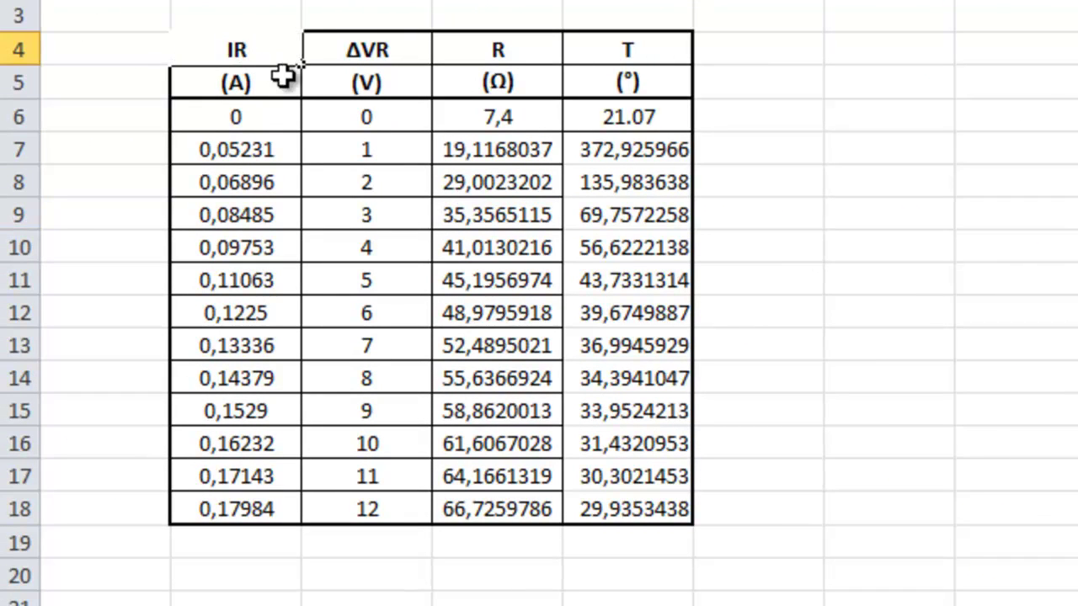
pyautogui.click(264, 121)
pyautogui.doubleClick(253, 51)
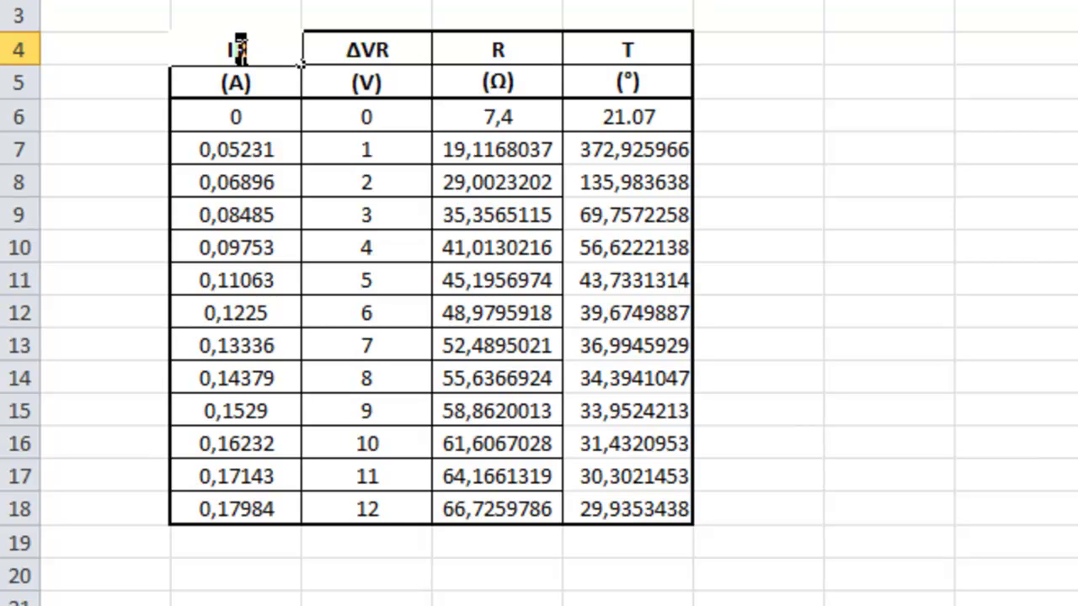
pyautogui.rightClick(240, 49)
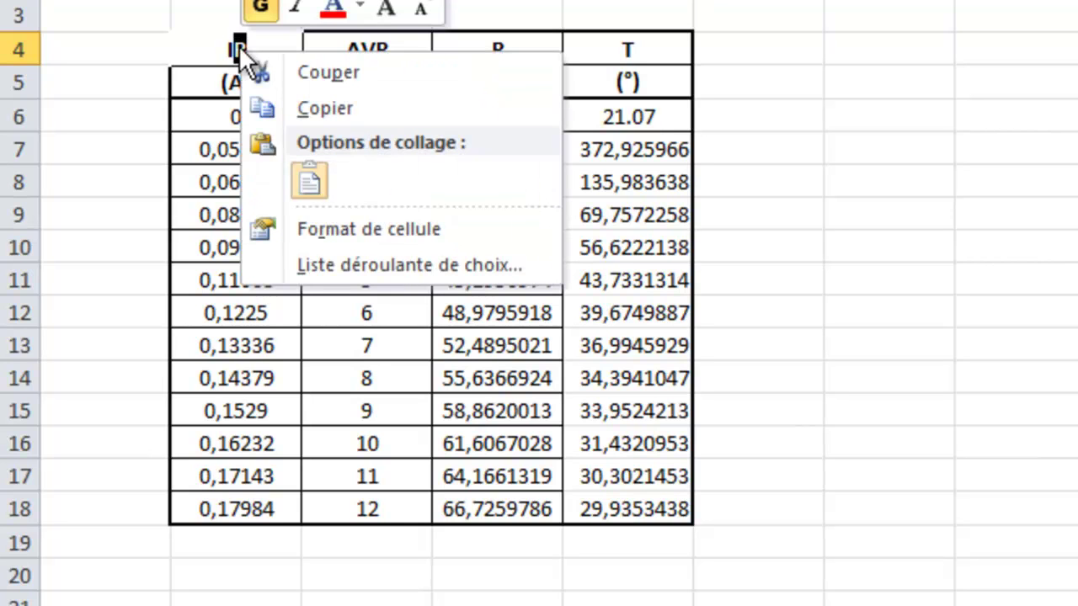
pyautogui.click(399, 233)
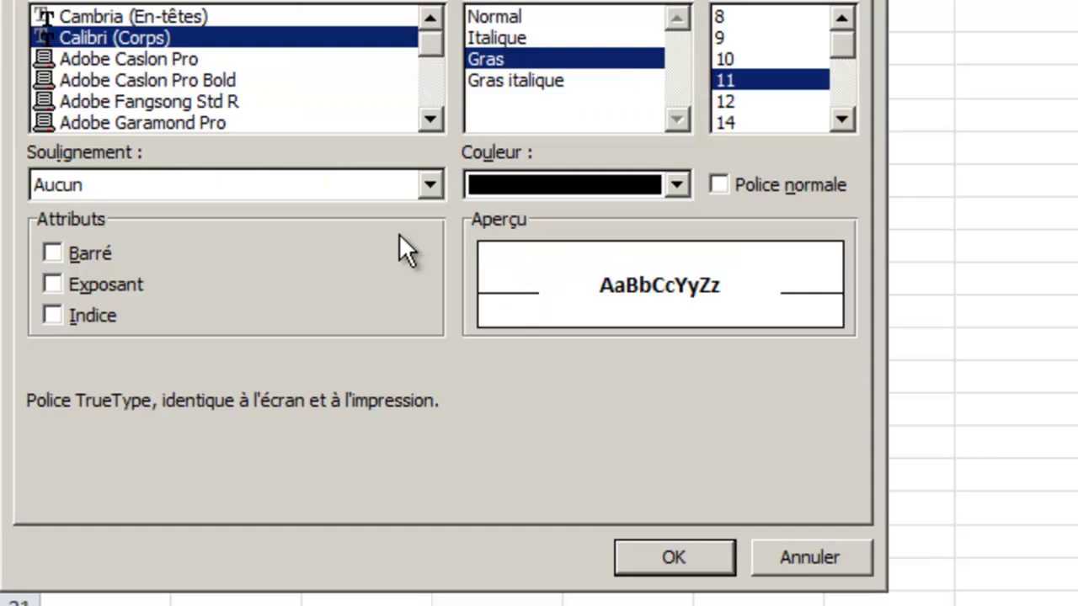
pyautogui.click(85, 316)
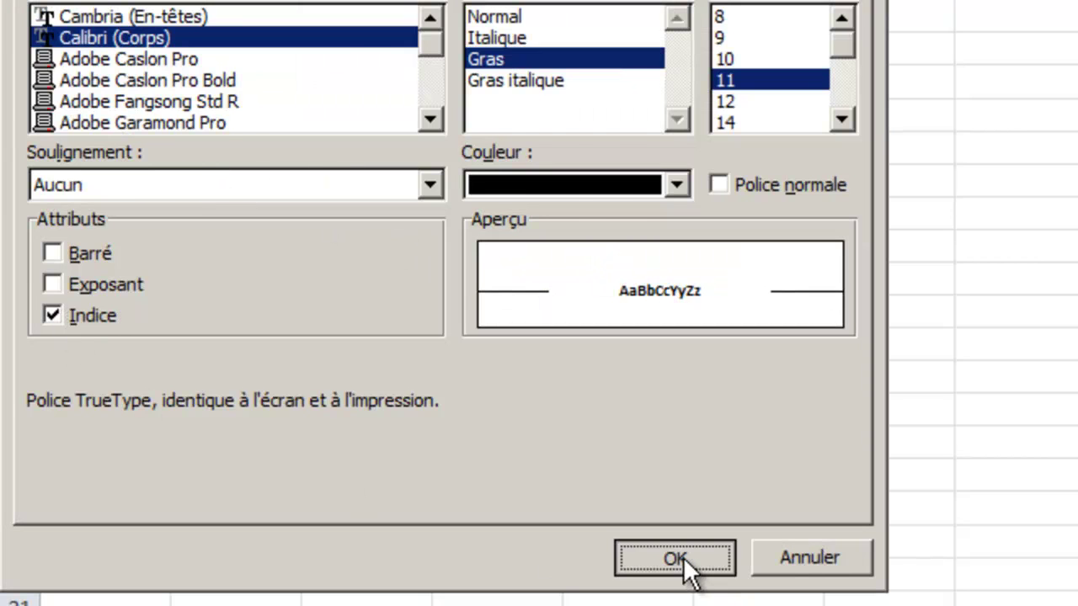
pyautogui.click(689, 566)
pyautogui.click(287, 189)
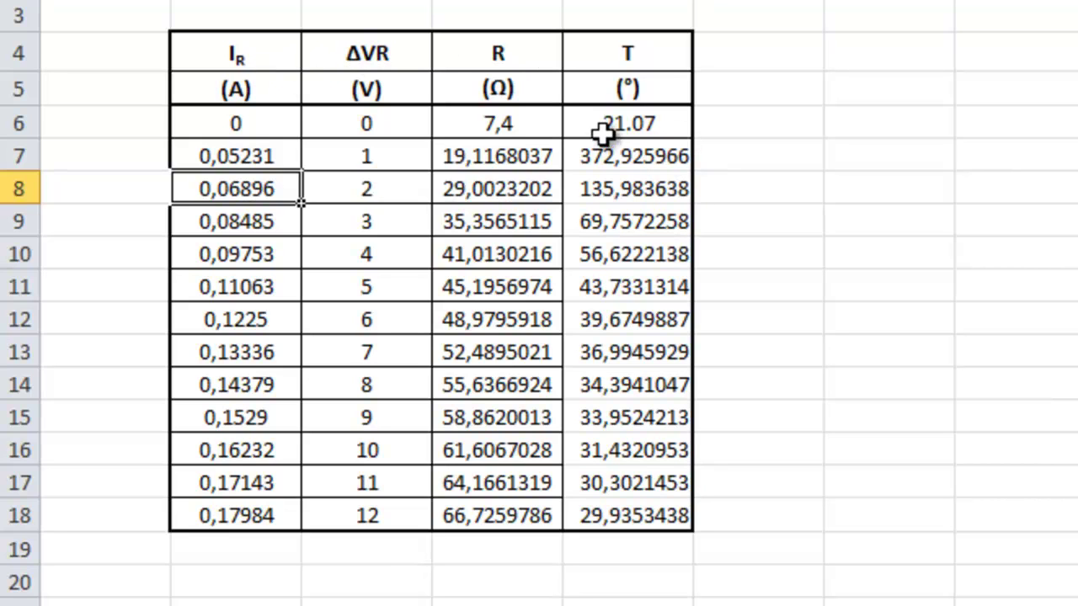
# - Test the initial temperature cell with the formula =E6+1 in G6, and clear that test cell
pyautogui.click(645, 126)
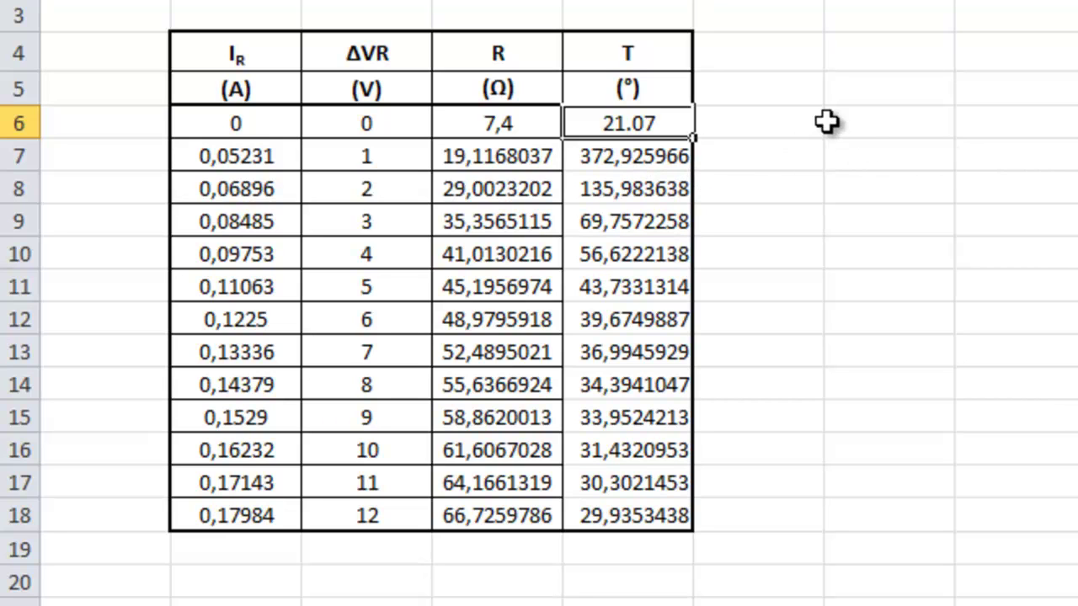
pyautogui.click(890, 123)
pyautogui.write('=')
pyautogui.click(645, 125)
pyautogui.write('+')
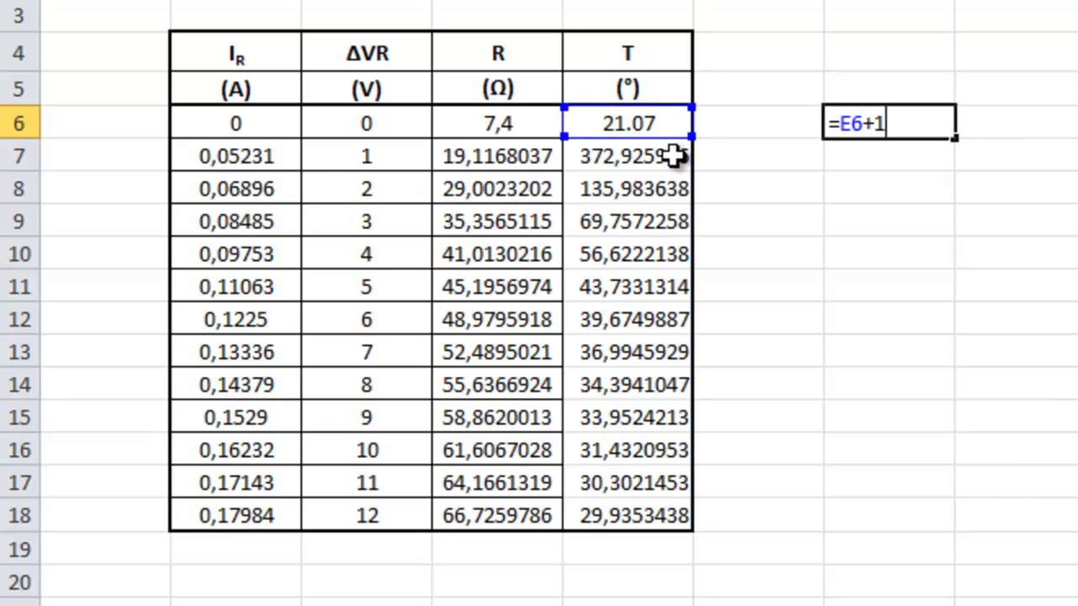
pyautogui.write('1')
pyautogui.press('Return')
pyautogui.click(885, 126)
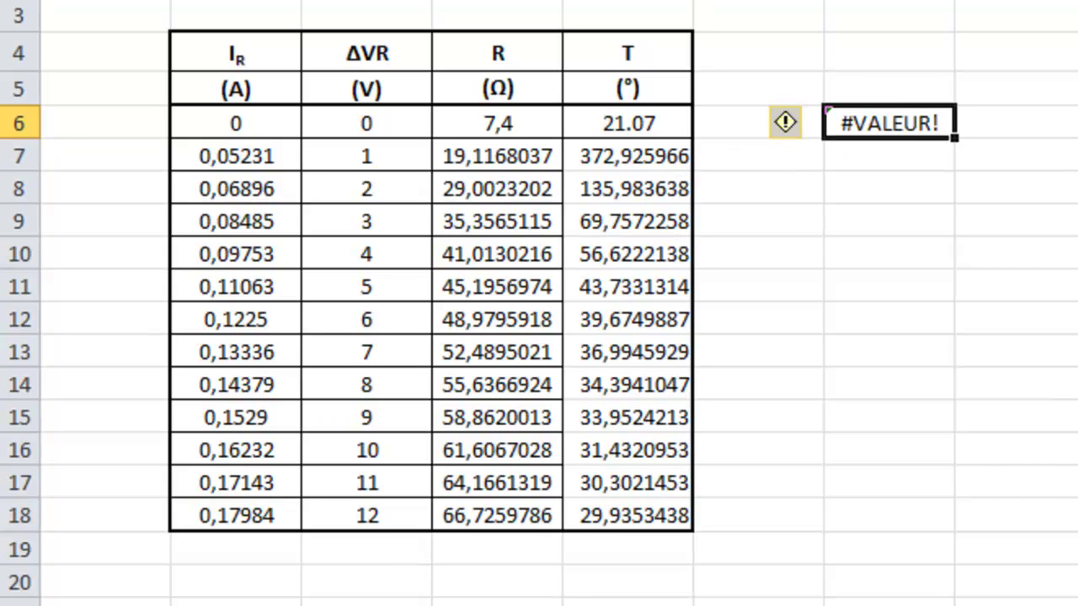
pyautogui.press('Delete')
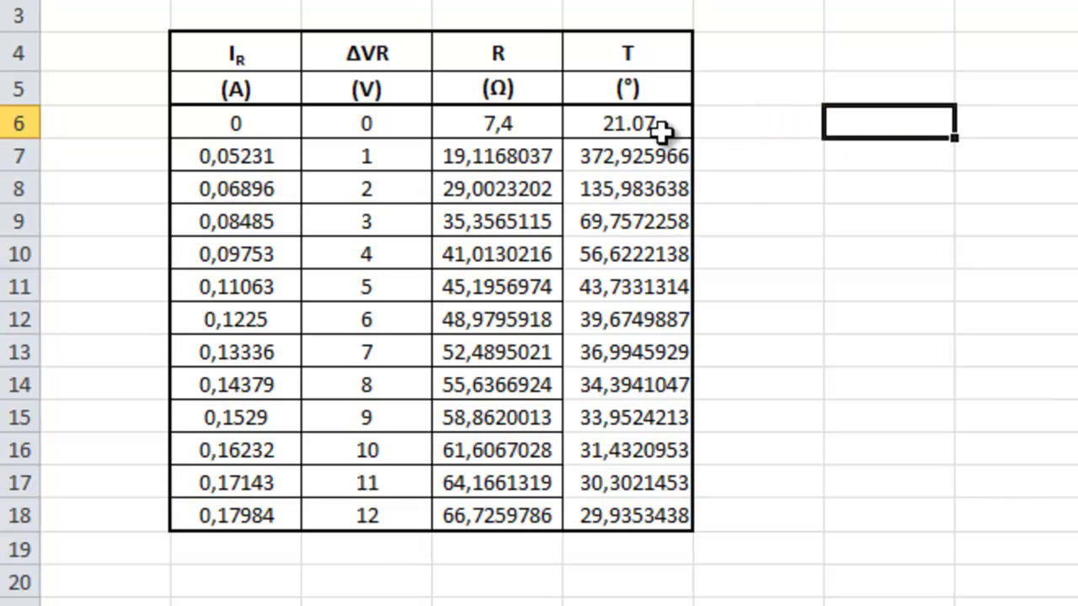
# - Restore the test formula in G6 and correct the initial temperature in E6 to 21,07 with a decimal comma
pyautogui.click(633, 127)
pyautogui.doubleClick(620, 124)
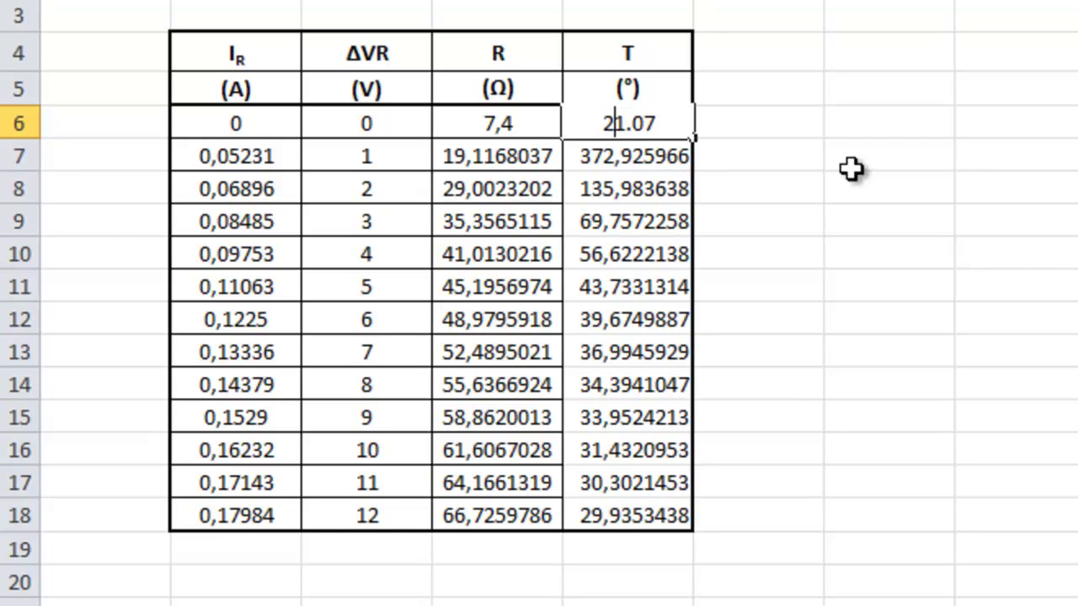
pyautogui.hotkey('ctrl', 'z')
pyautogui.doubleClick(644, 126)
pyautogui.press('BackSpace')
pyautogui.write(',')
pyautogui.press('Return')
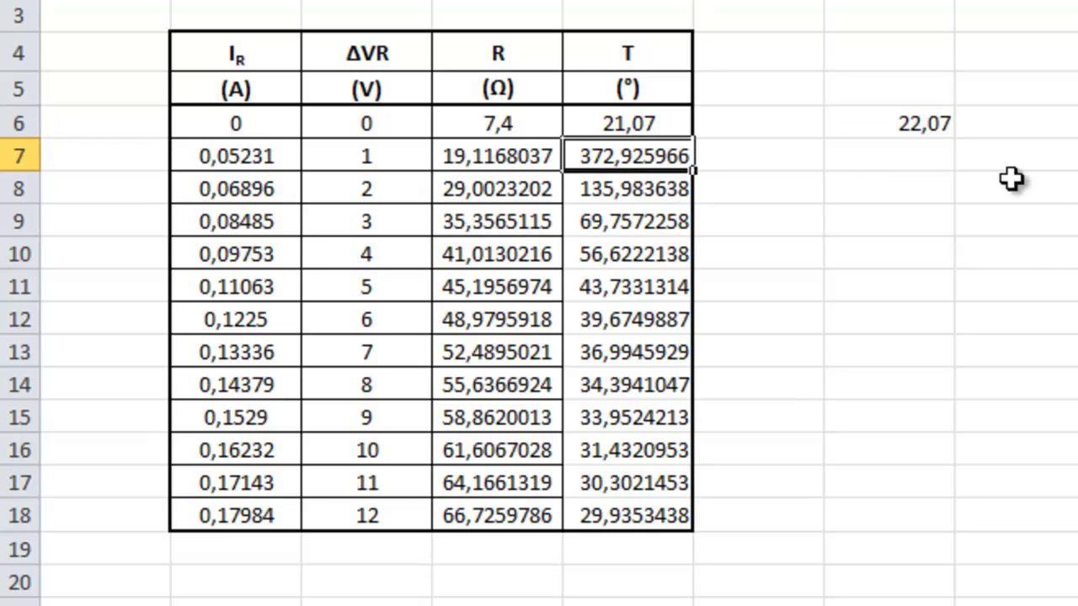
# - Clear the test formula from G6 and slightly widen column E
pyautogui.click(911, 128)
pyautogui.press('Delete')
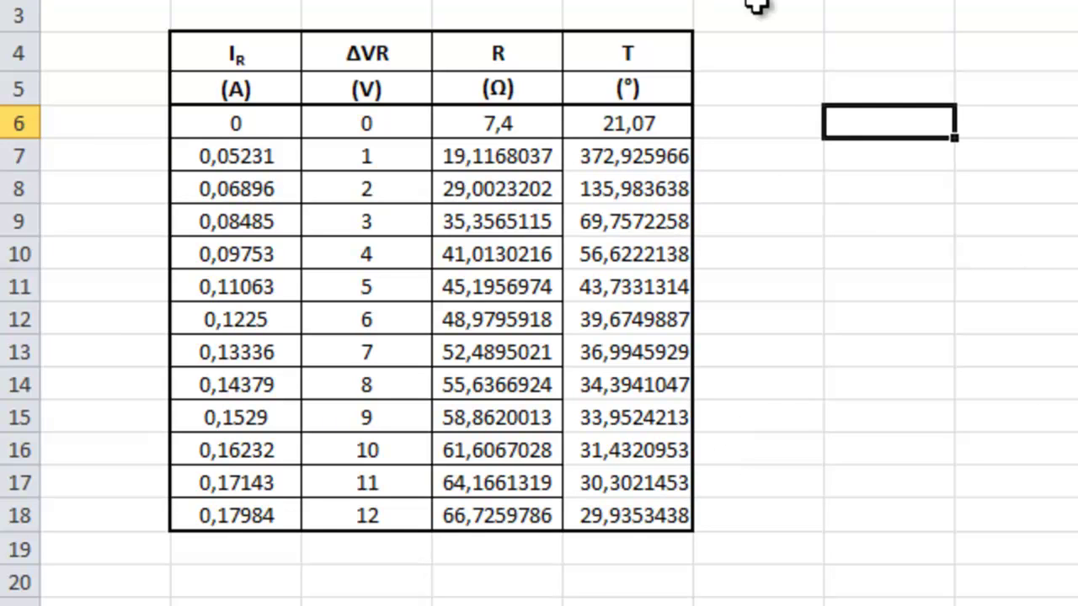
pyautogui.moveTo(692, 0); pyautogui.dragTo(696, 0)
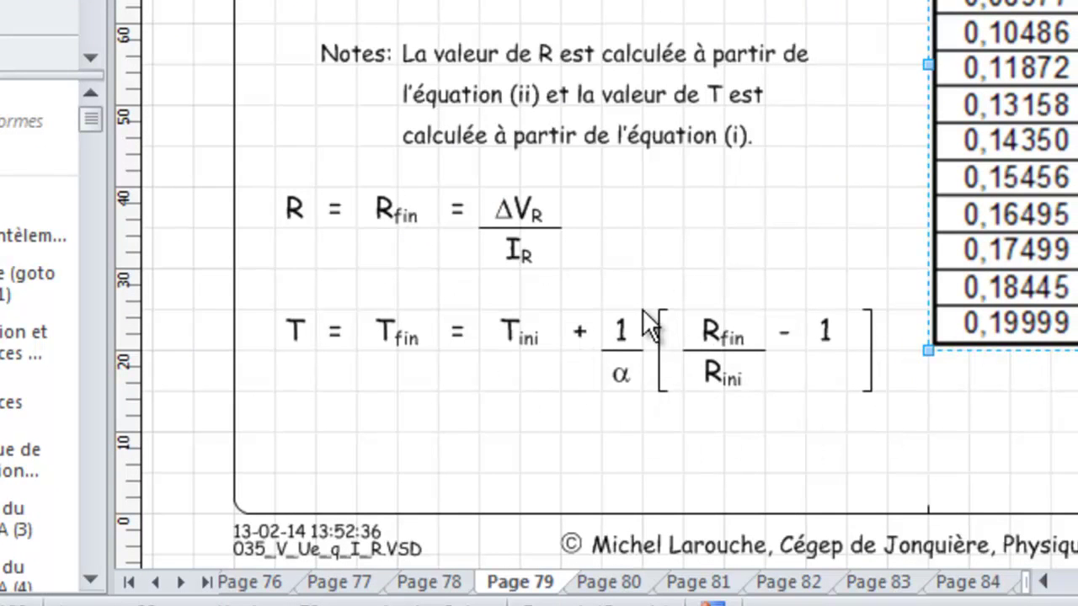
# - Compare the temperature formula in E18, including its initial resistance reference, with the equation for T in the Visio document
pyautogui.hotkey('alt', 'Tab')
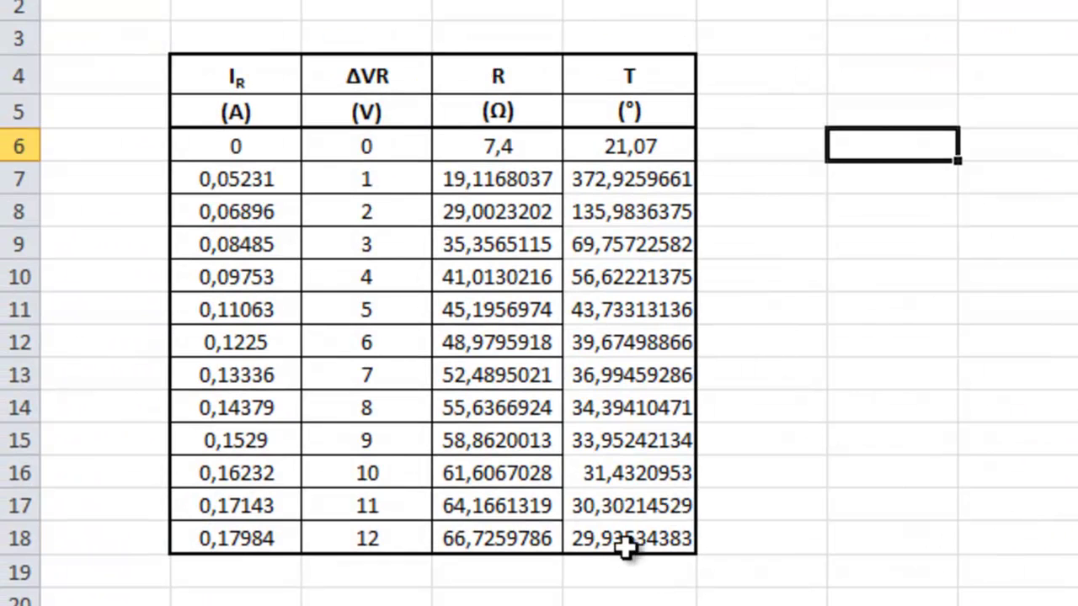
pyautogui.doubleClick(629, 543)
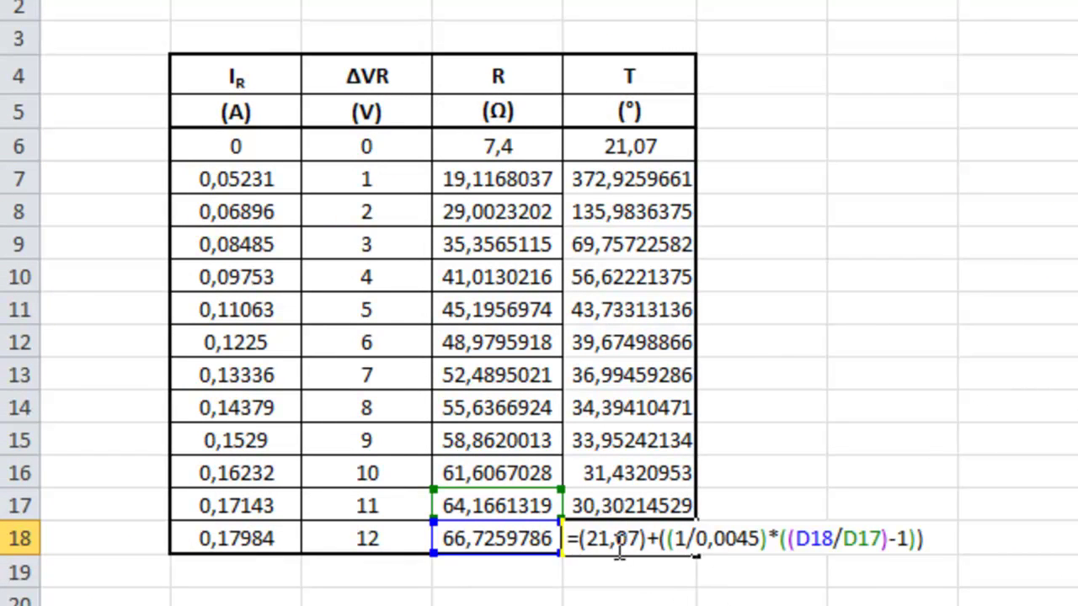
pyautogui.hotkey('alt', 'Tab')
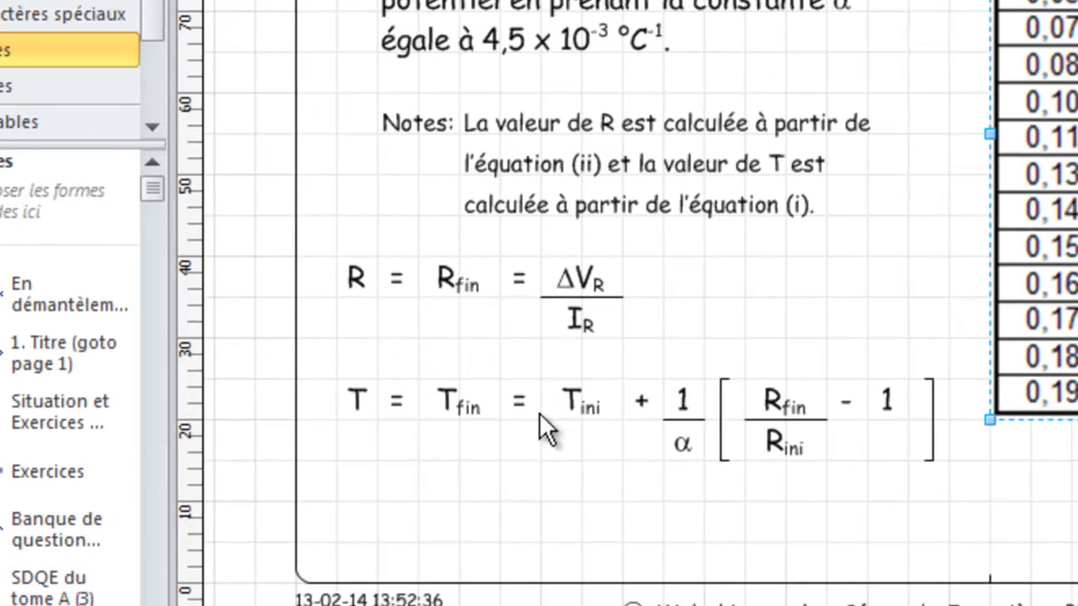
pyautogui.hotkey('alt', 'Tab')
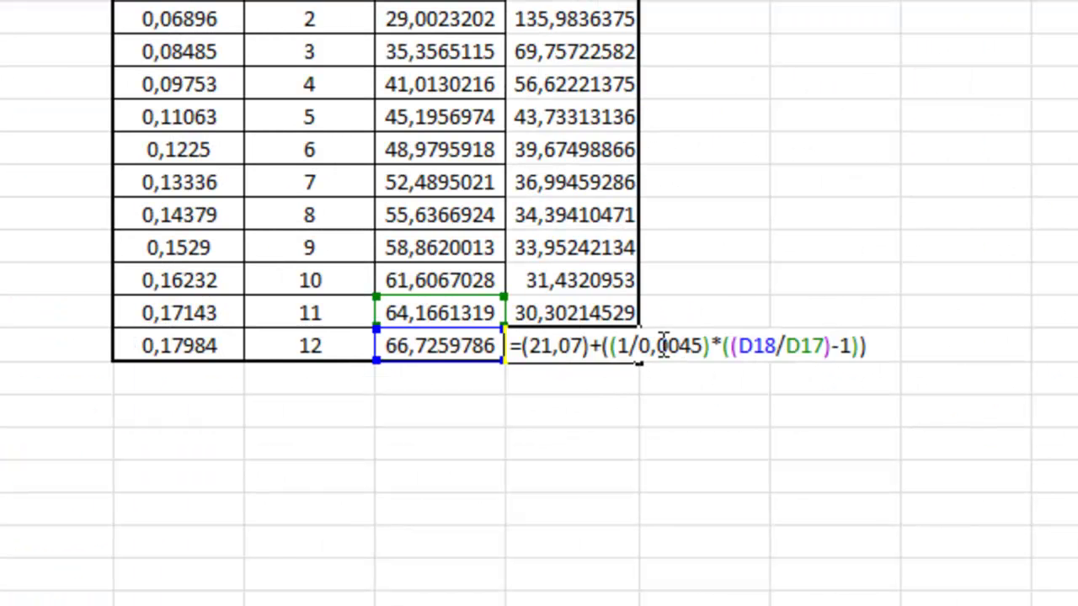
pyautogui.hotkey('alt', 'Tab')
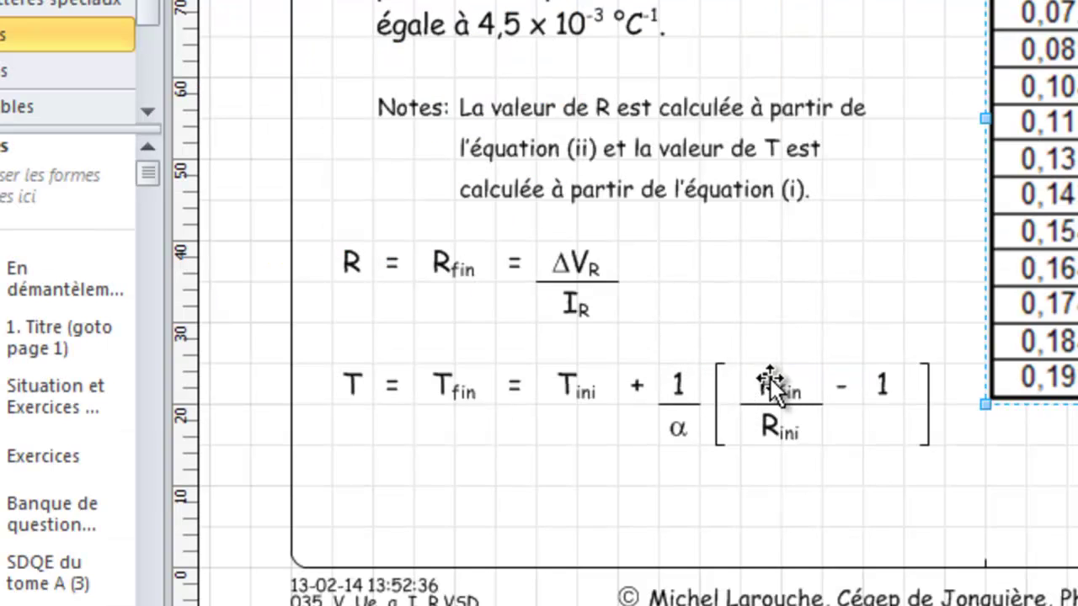
pyautogui.hotkey('alt', 'Tab')
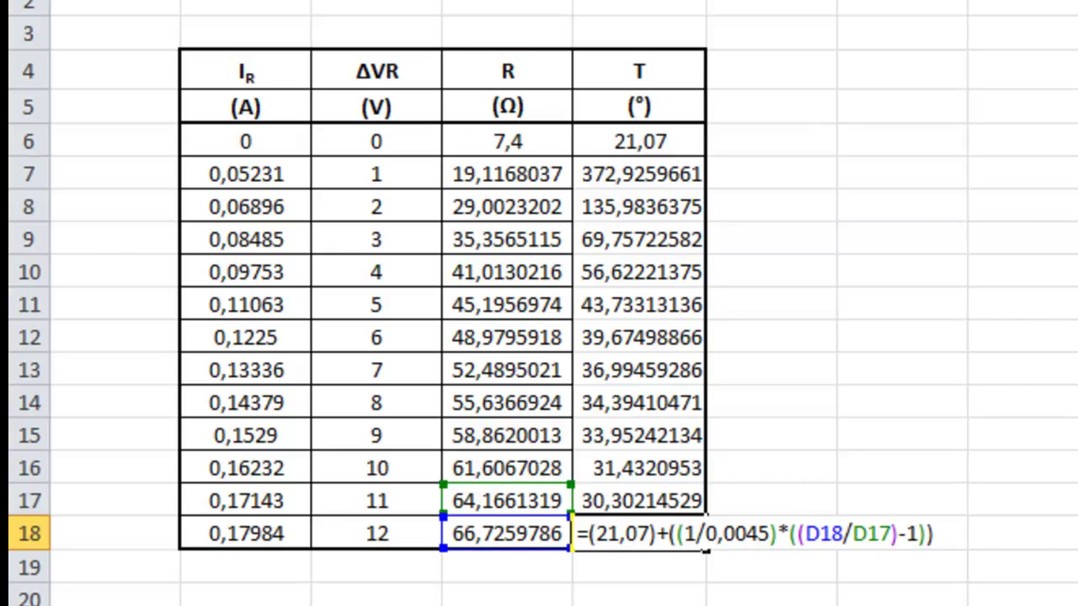
pyautogui.moveTo(854, 533); pyautogui.dragTo(880, 533)
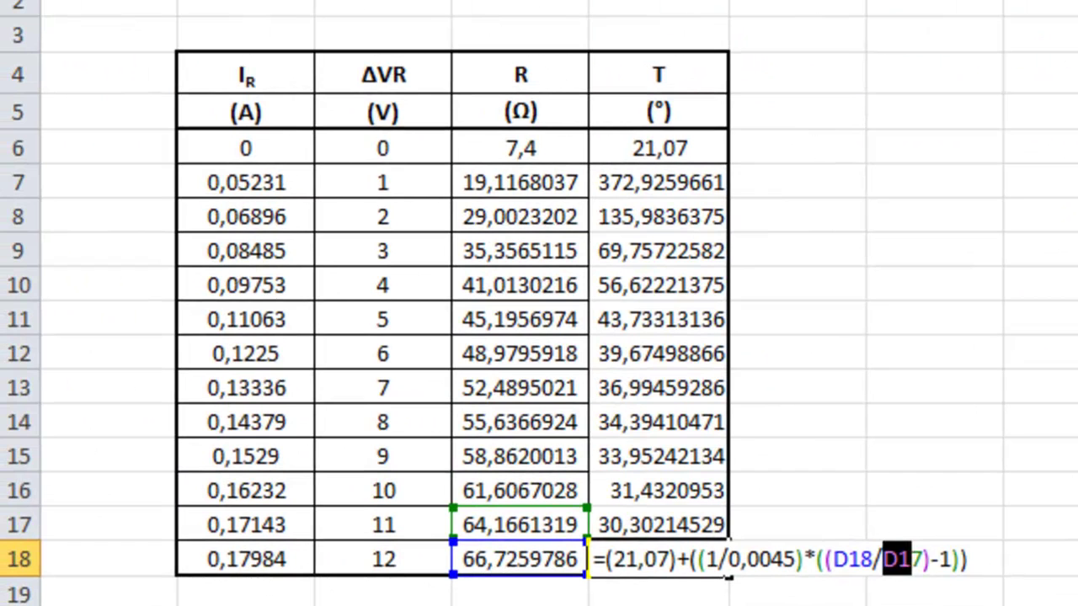
pyautogui.write('E21')
pyautogui.press('Return')
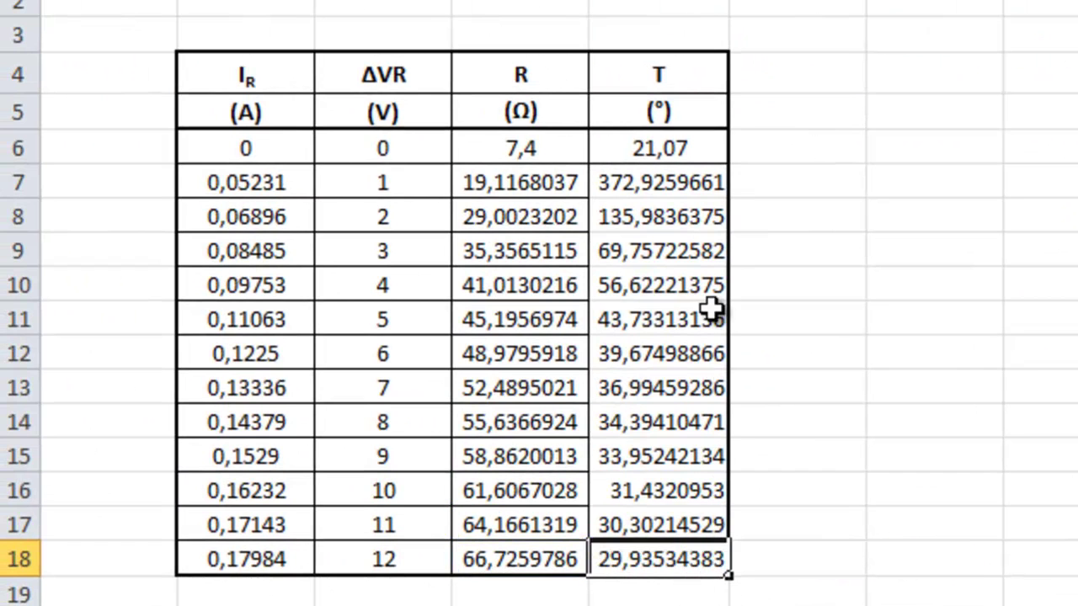
# - Inspect the temperature formula in E7 and set the initial temperature in E6 to 22,07
pyautogui.click(668, 183)
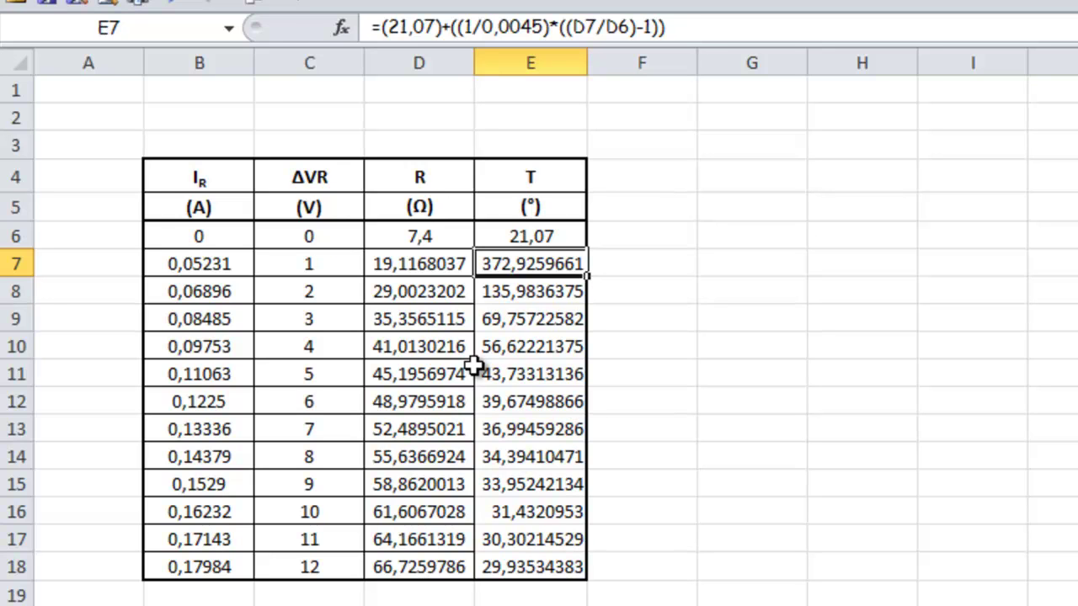
pyautogui.doubleClick(539, 238)
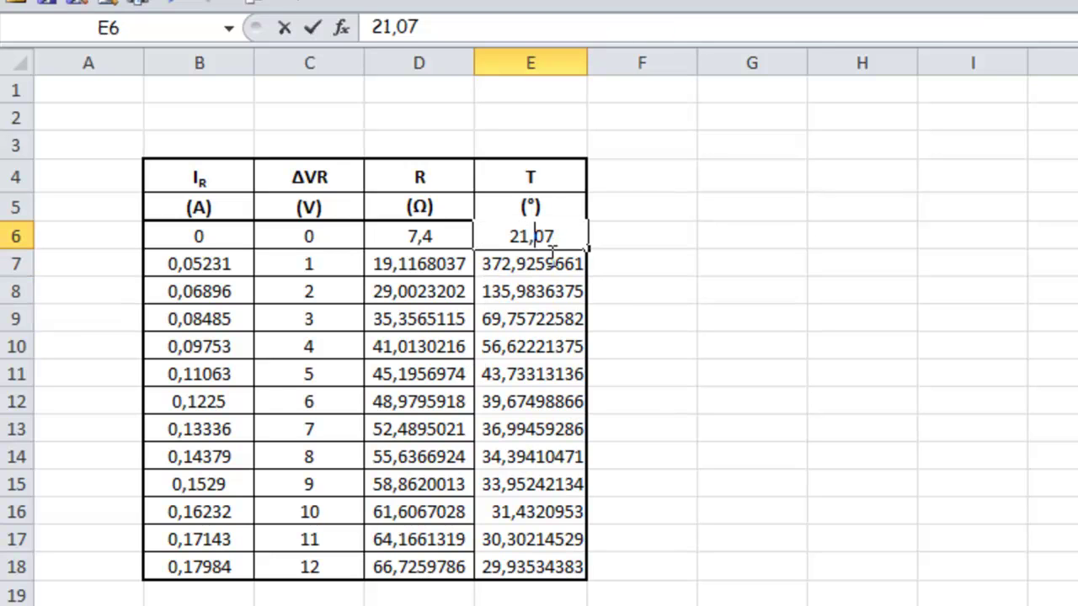
pyautogui.press('BackSpace')
pyautogui.write('2')
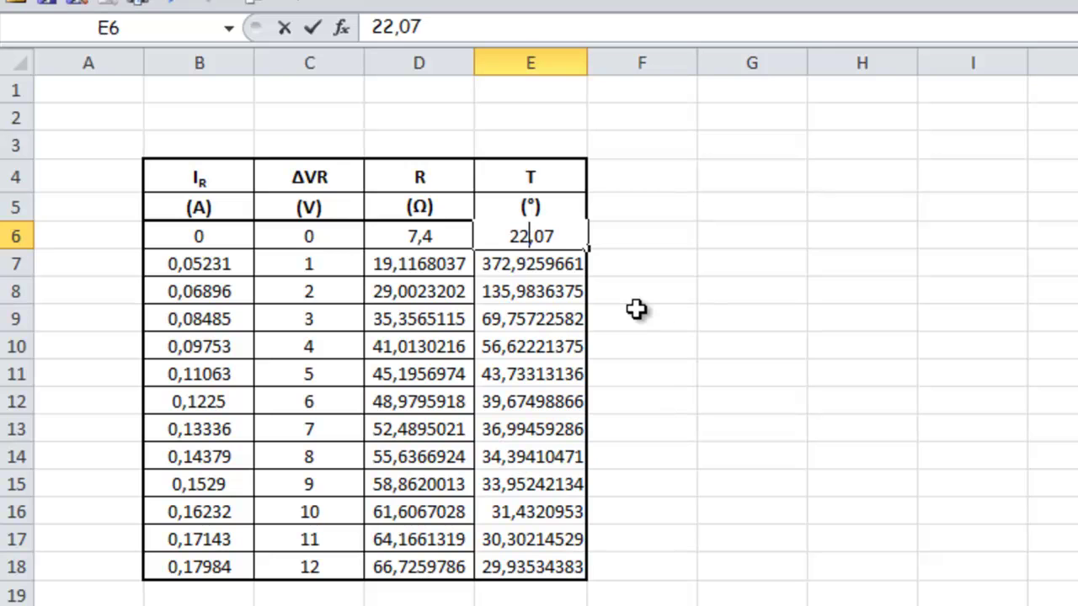
pyautogui.press('Return')
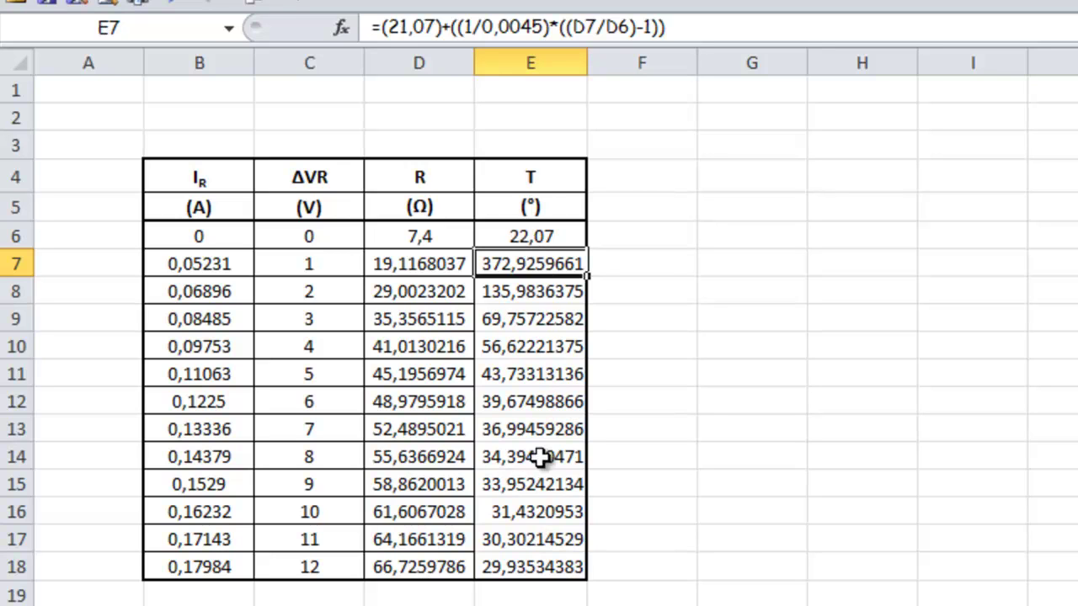
# - Correct the initial temperature in E6 to 21,07
pyautogui.doubleClick(532, 236)
pyautogui.press('BackSpace')
pyautogui.write('1')
pyautogui.press('Return')
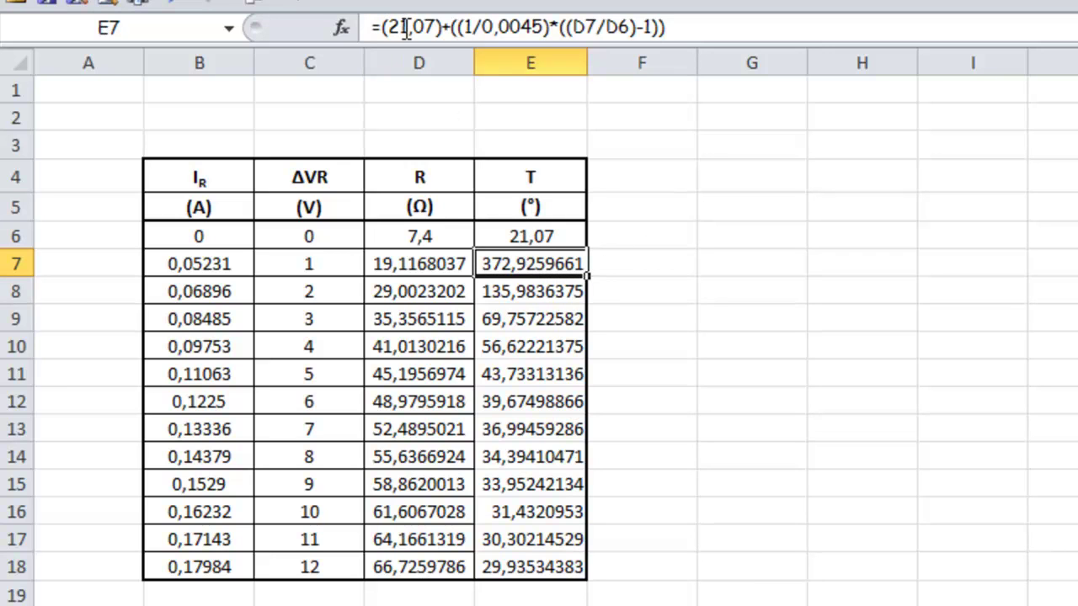
# - Replace the constant 21,07 in the E7 temperature formula with a reference to cell E6
pyautogui.moveTo(440, 31); pyautogui.dragTo(389, 29)
pyautogui.click(434, 30)
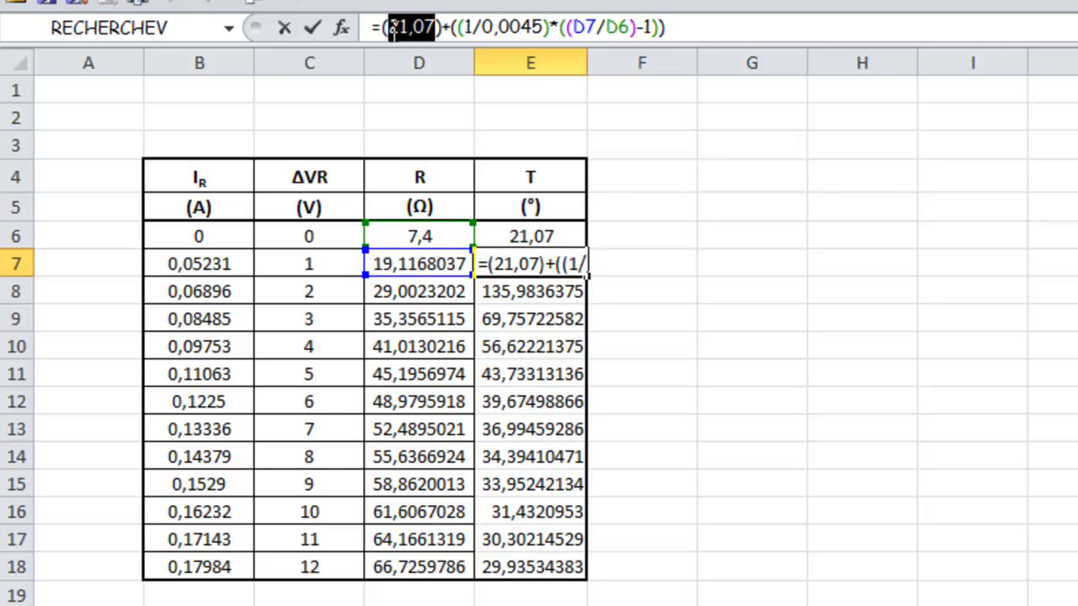
pyautogui.click(523, 235)
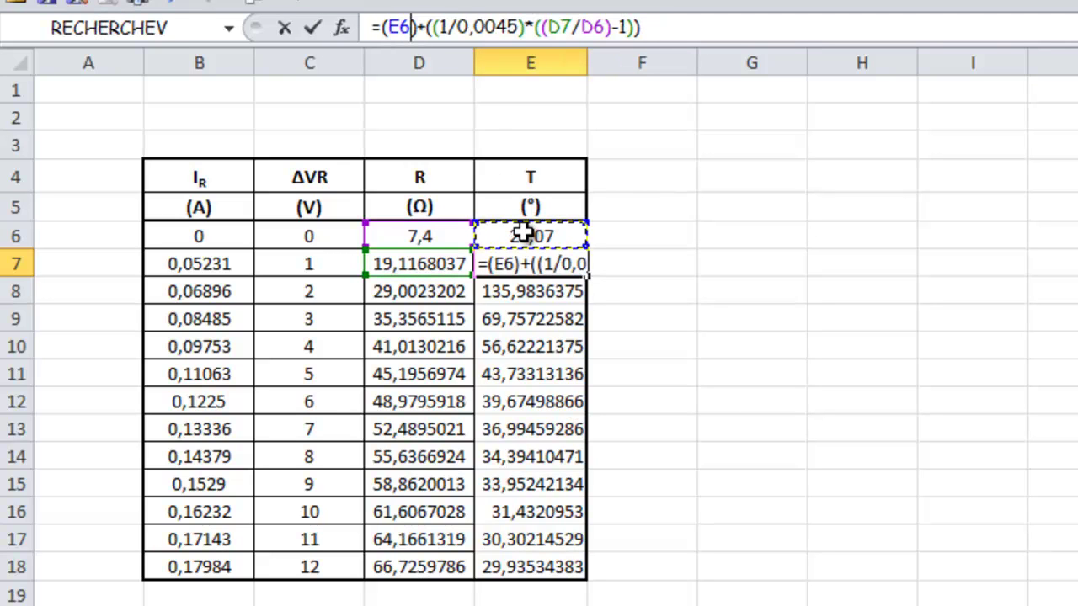
pyautogui.press('Return')
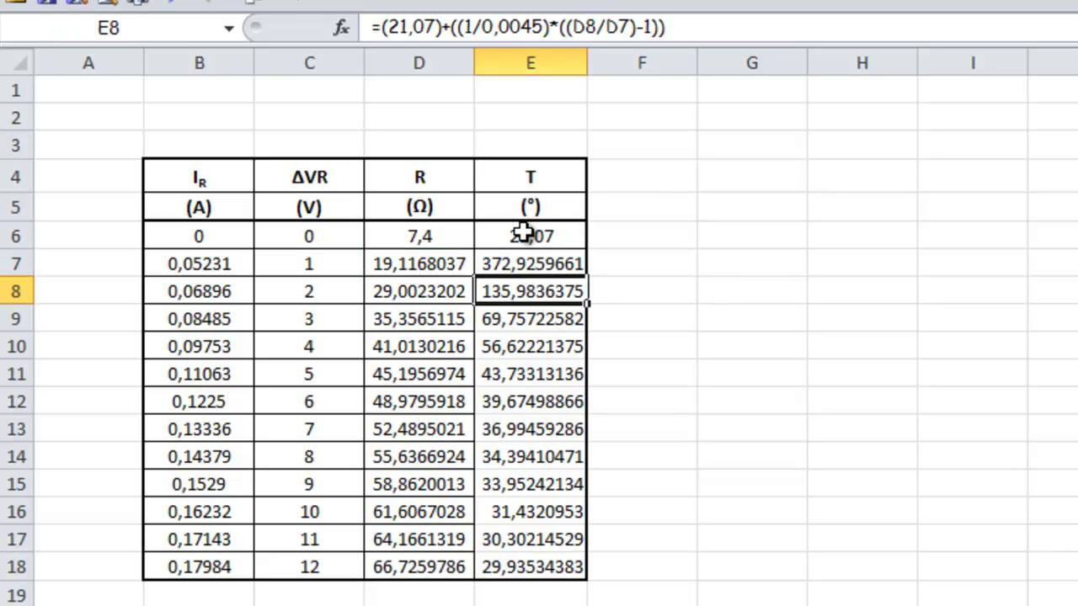
pyautogui.click(531, 266)
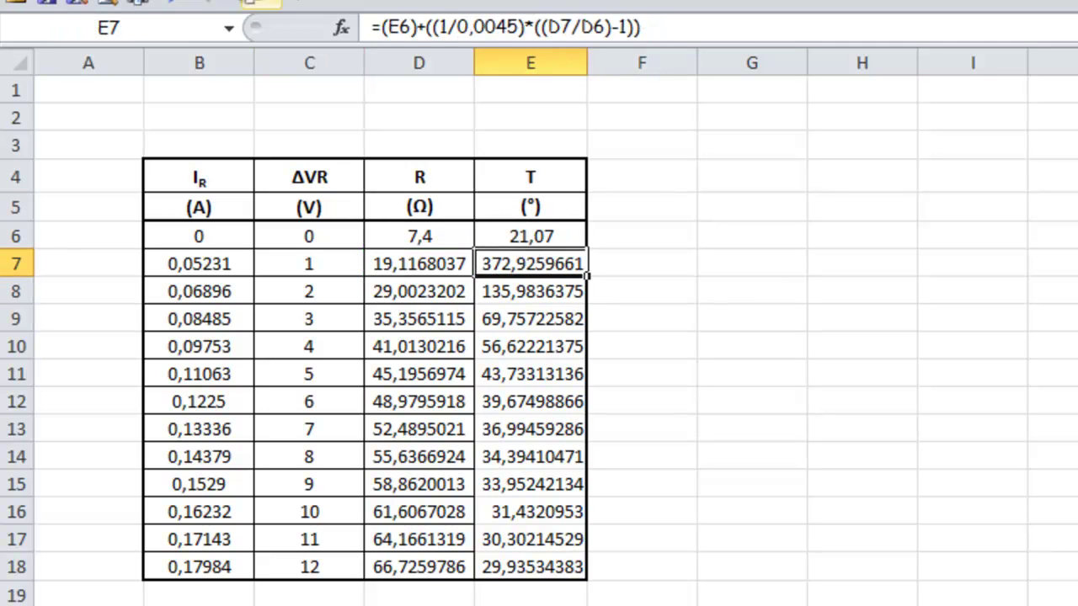
# - Fill the E7 temperature formula with its relative E6 reference down the T column to E18
pyautogui.click(169, 4)
pyautogui.click(211, 4)
pyautogui.click(537, 291)
pyautogui.click(529, 261)
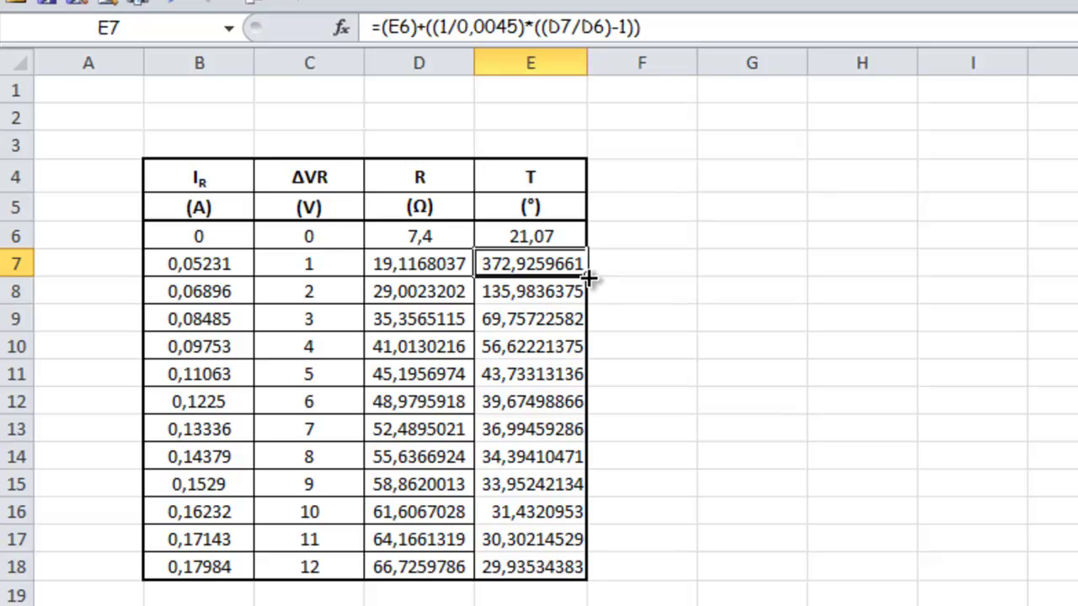
pyautogui.moveTo(583, 274); pyautogui.dragTo(581, 570)
pyautogui.click(525, 594)
pyautogui.click(519, 564)
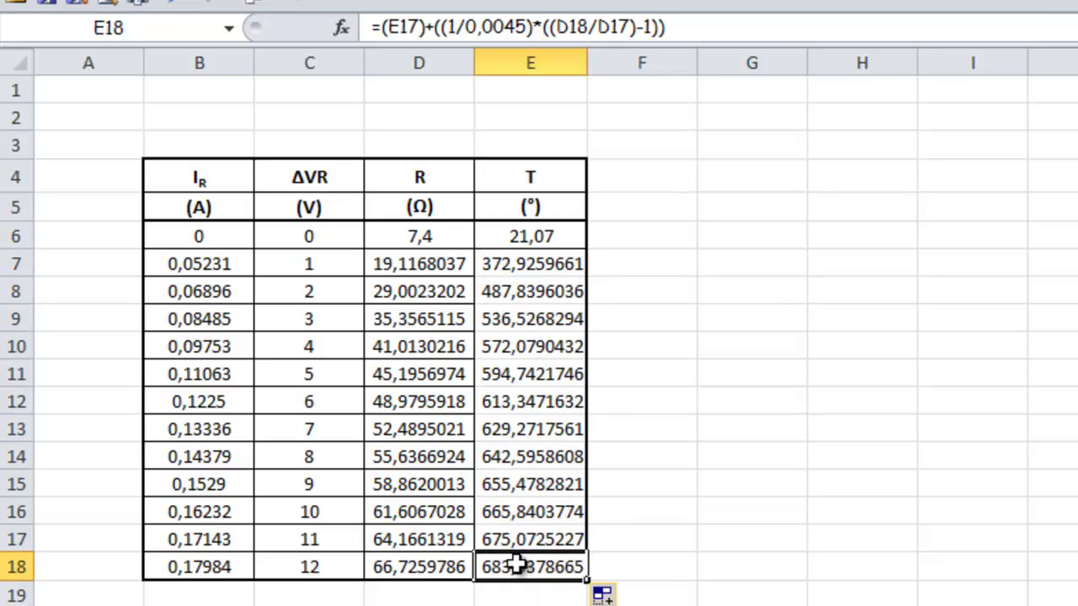
# - Examine which initial-temperature cell the formulas in E18 and E7 through E10 refer to
pyautogui.doubleClick(515, 567)
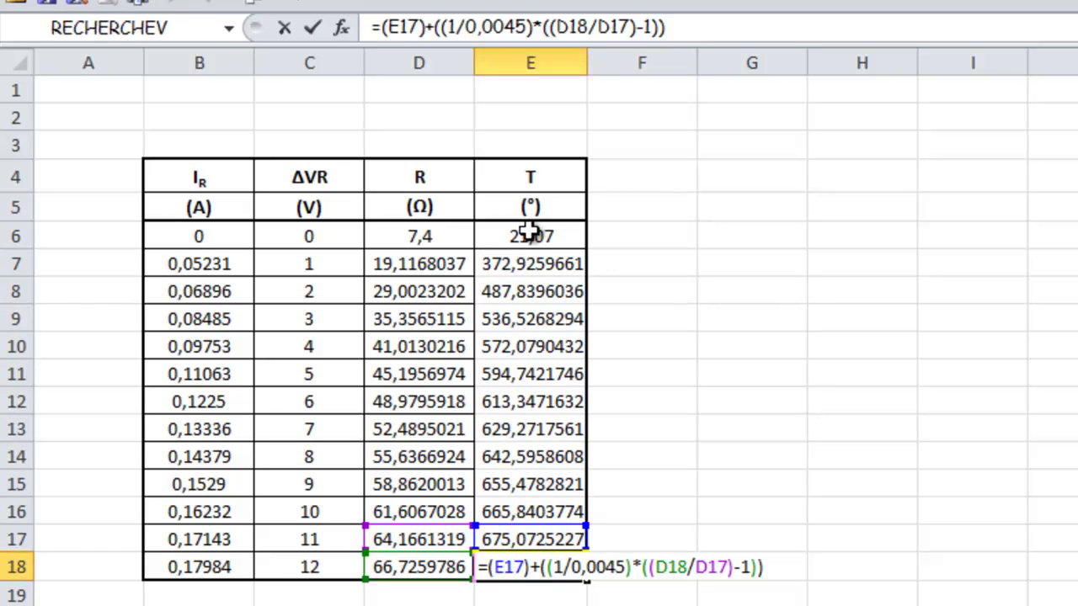
pyautogui.click(505, 264)
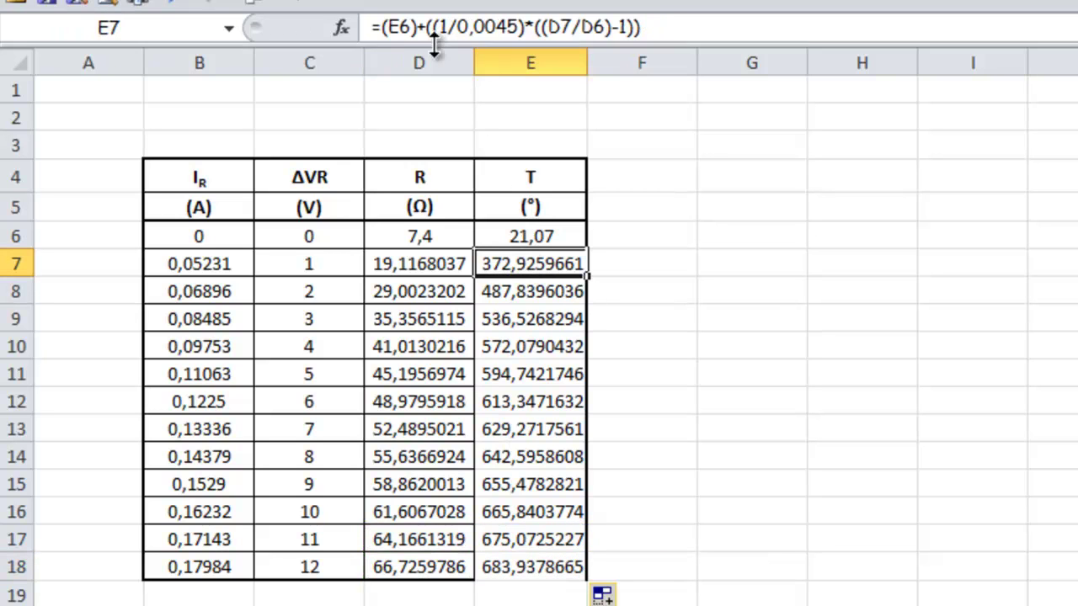
pyautogui.press('Down')
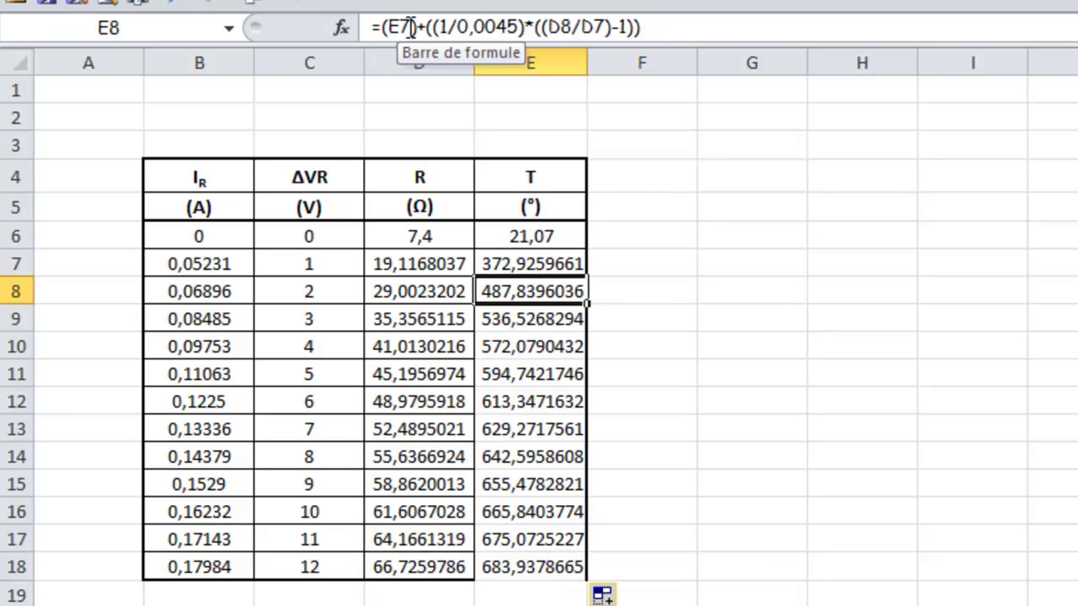
pyautogui.press('Down')
pyautogui.press('Down')
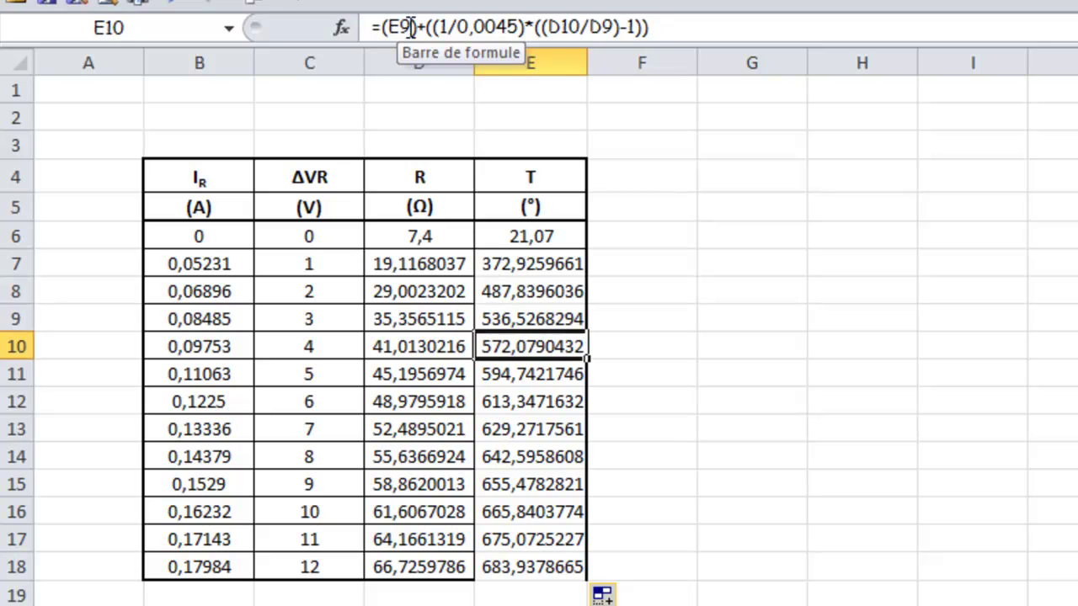
pyautogui.press('Up')
pyautogui.press('Up')
pyautogui.press('Up')
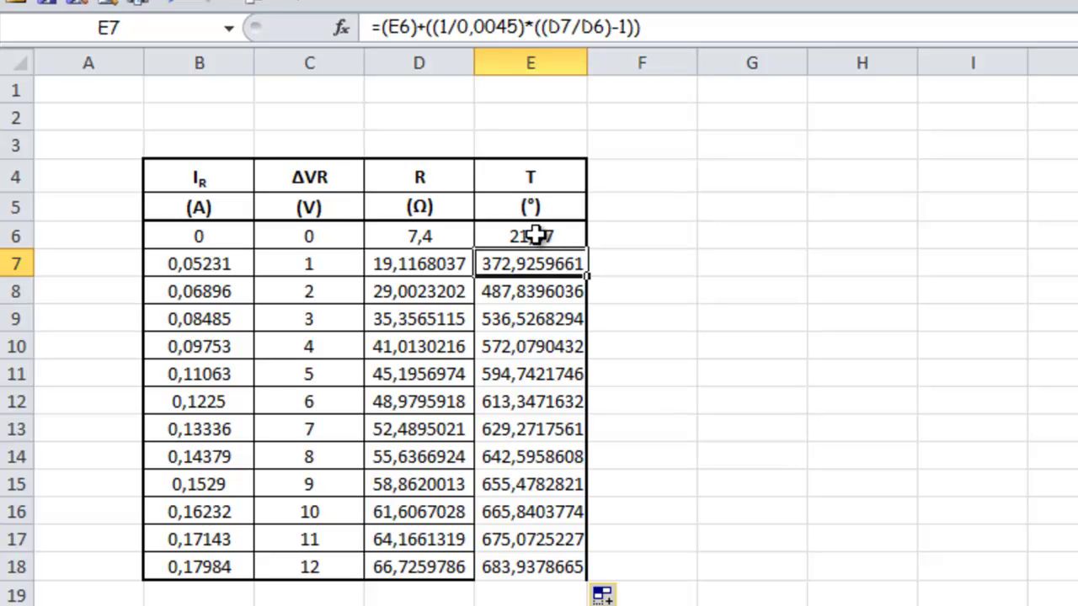
# - Make the E6 reference in the E7 formula absolute as $E$6 and fill the formula down to E18
pyautogui.click(386, 27)
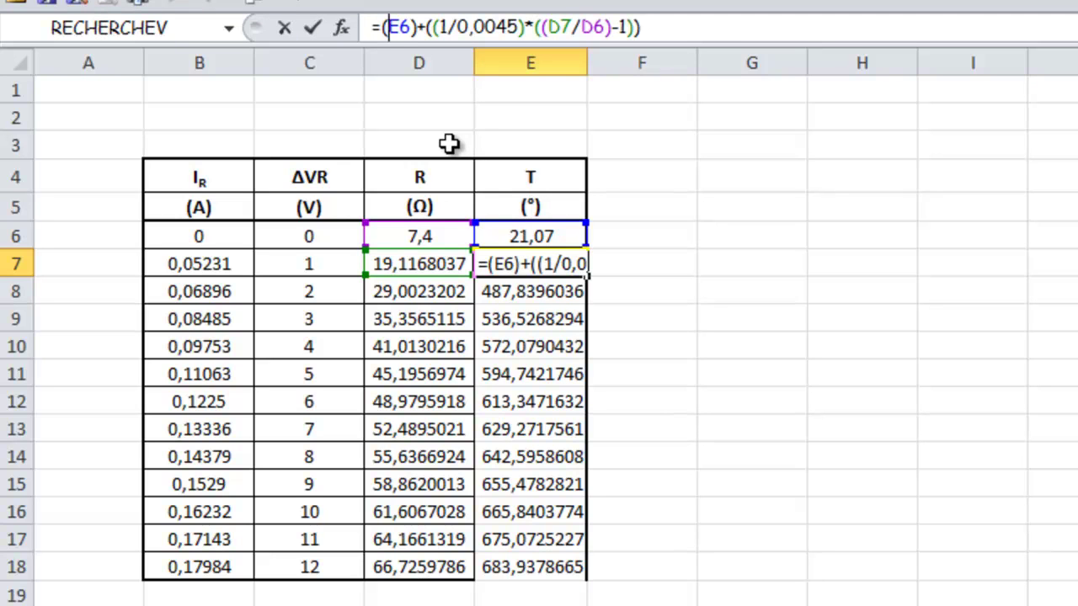
pyautogui.write('$E')
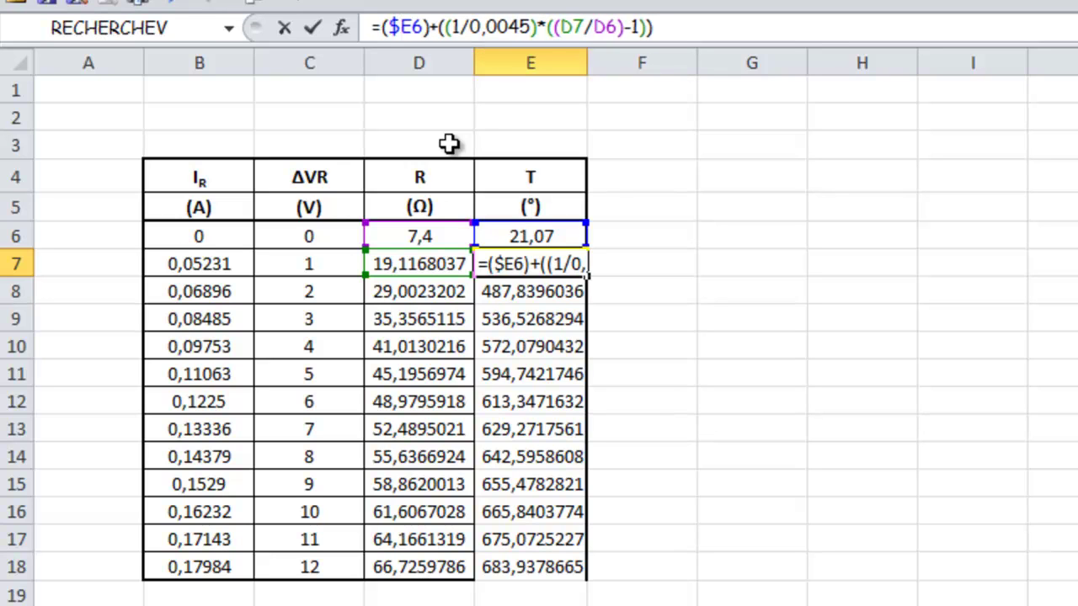
pyautogui.write('$')
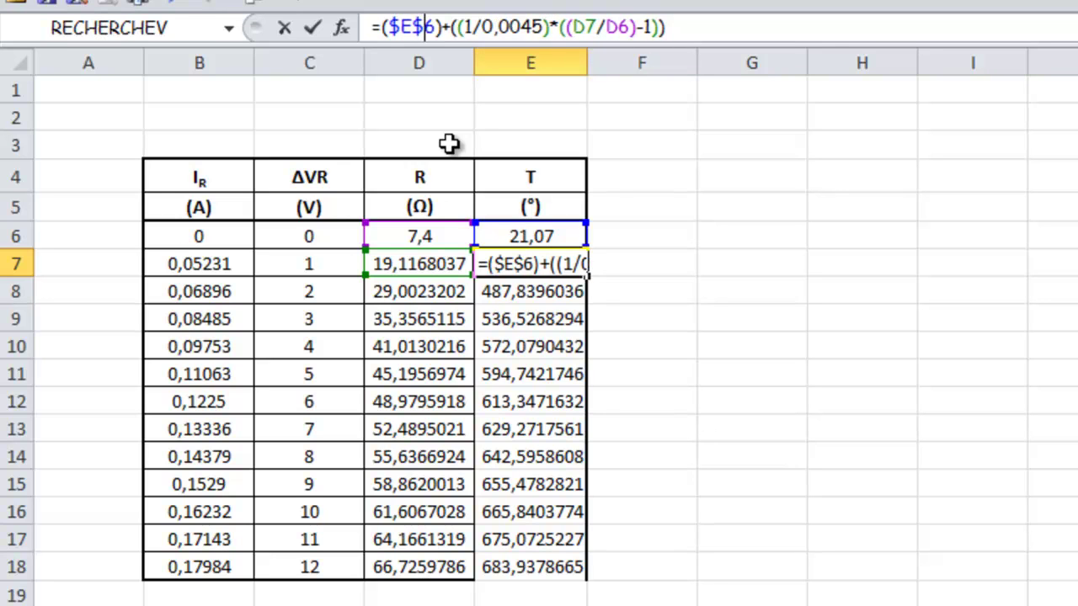
pyautogui.press('Return')
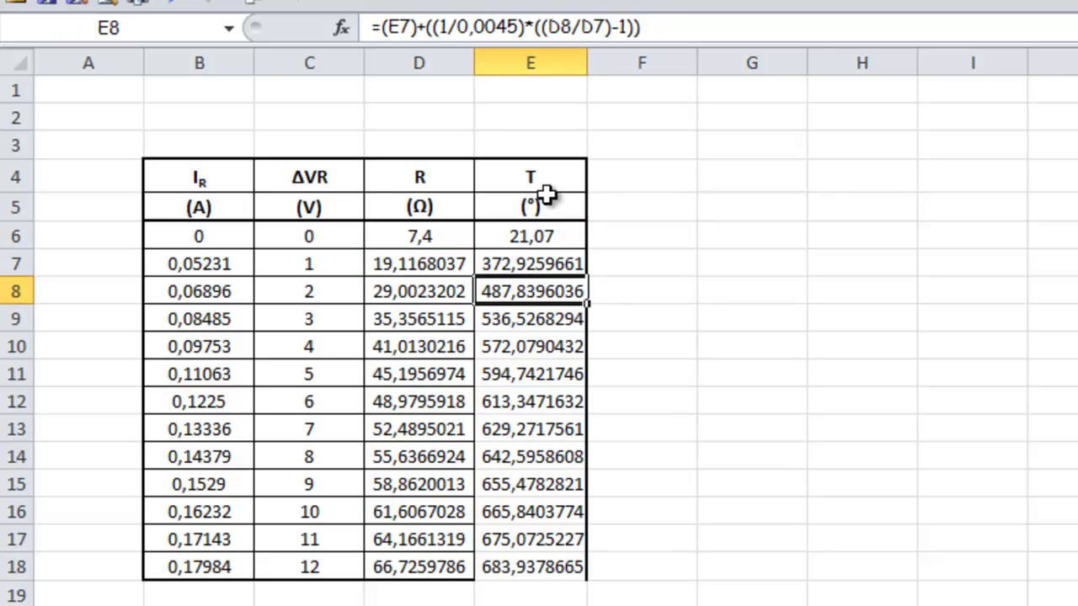
pyautogui.click(580, 265)
pyautogui.moveTo(587, 275); pyautogui.dragTo(588, 582)
pyautogui.click(522, 597)
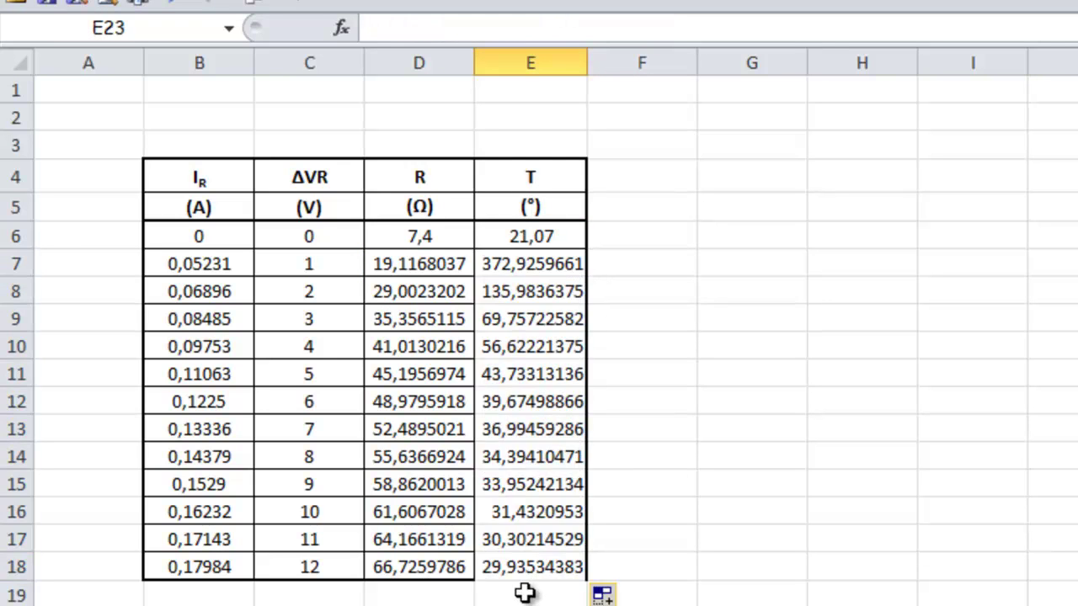
# - Check the initial-temperature reference in the E18 formula and the coefficient used in the E7 formula
pyautogui.doubleClick(520, 568)
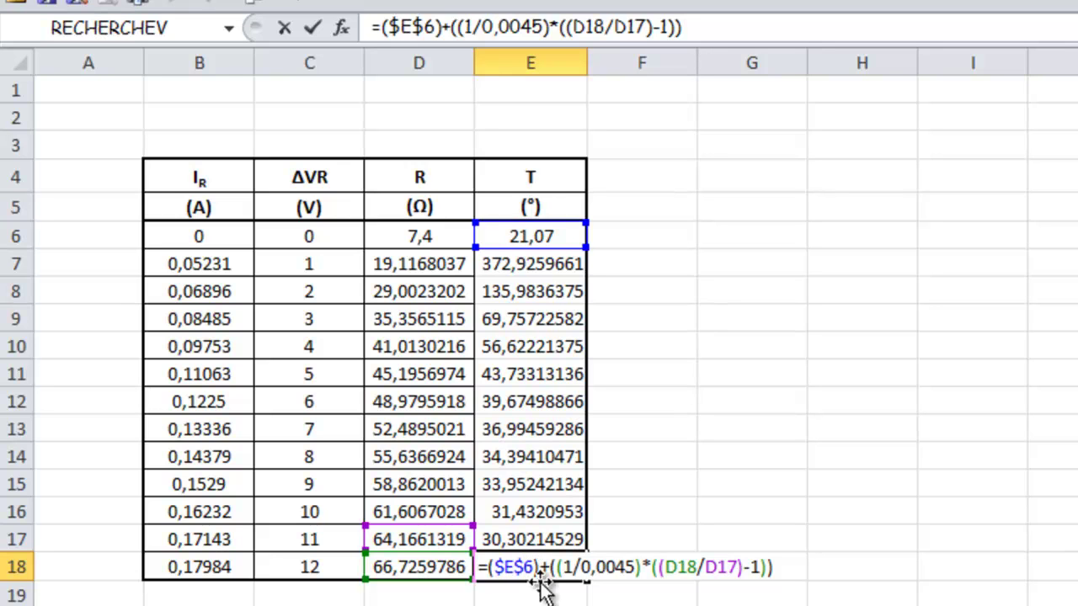
pyautogui.press('Escape')
pyautogui.click(519, 264)
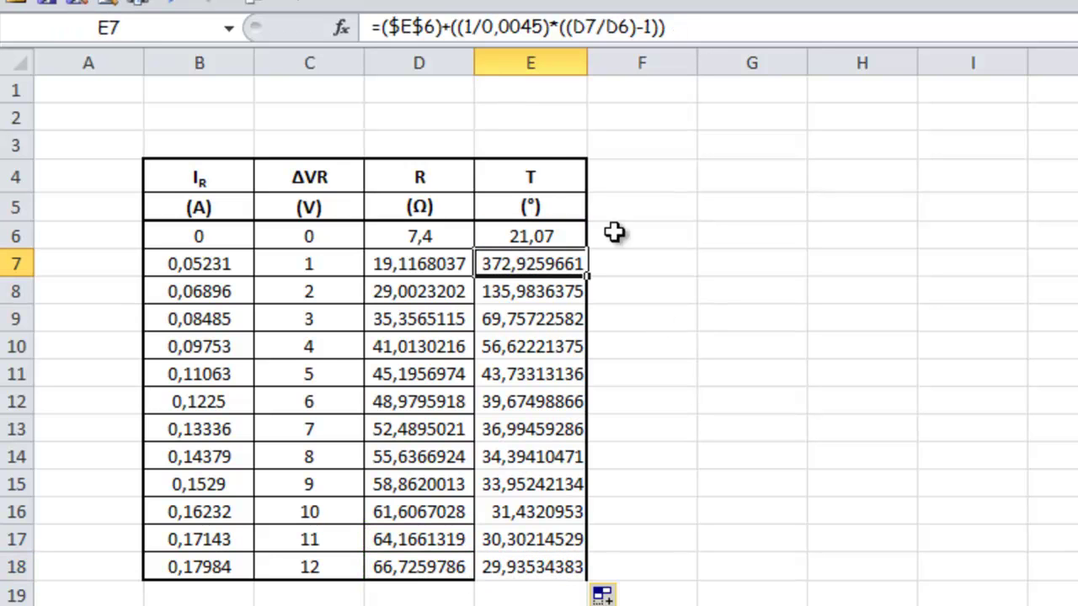
pyautogui.click(486, 27)
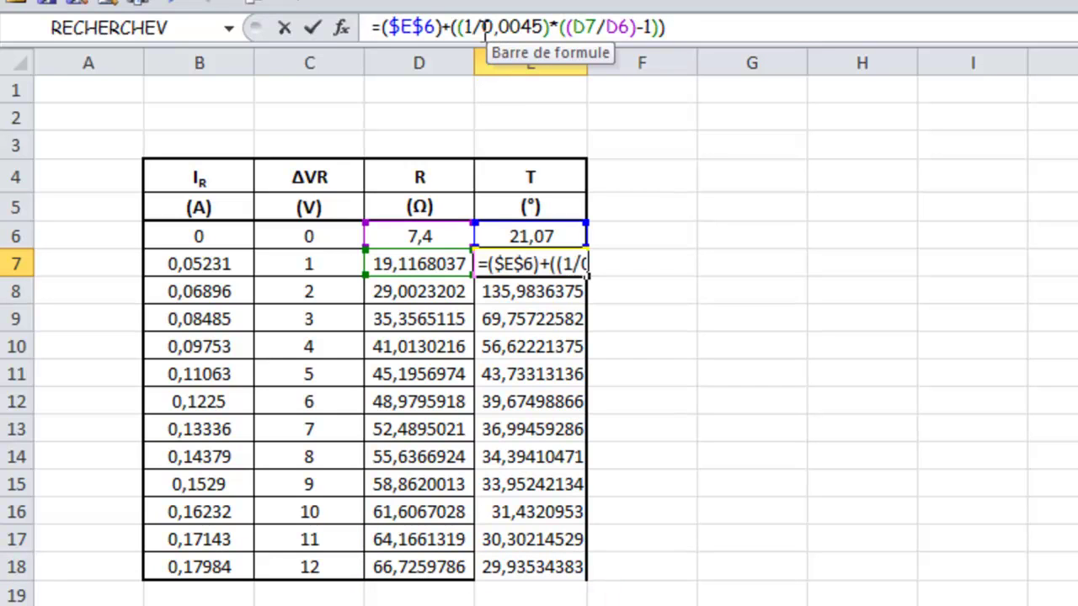
pyautogui.press('Return')
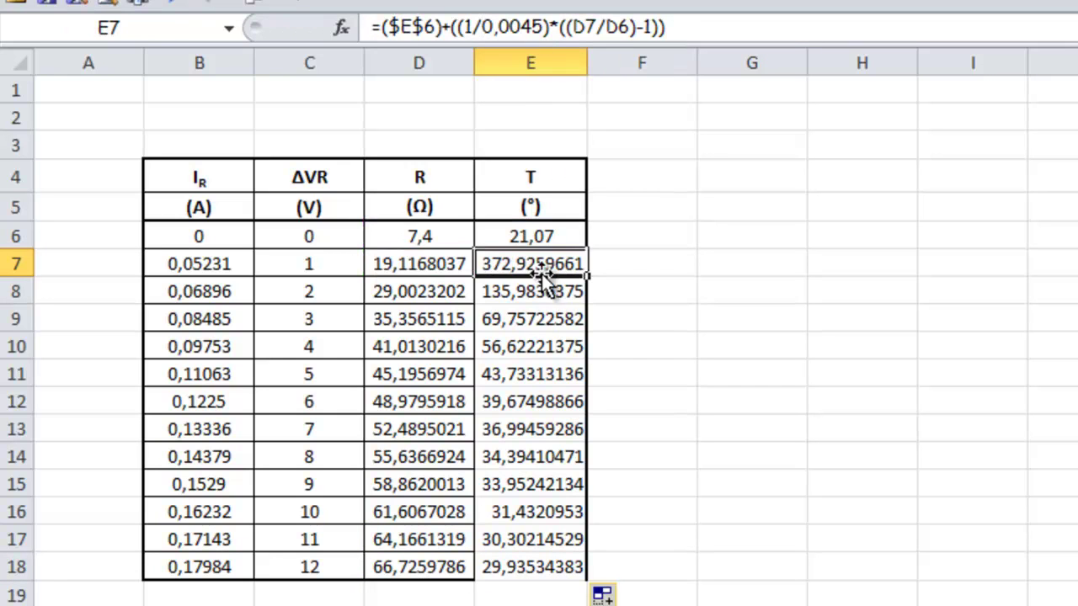
pyautogui.click(548, 286)
pyautogui.click(547, 270)
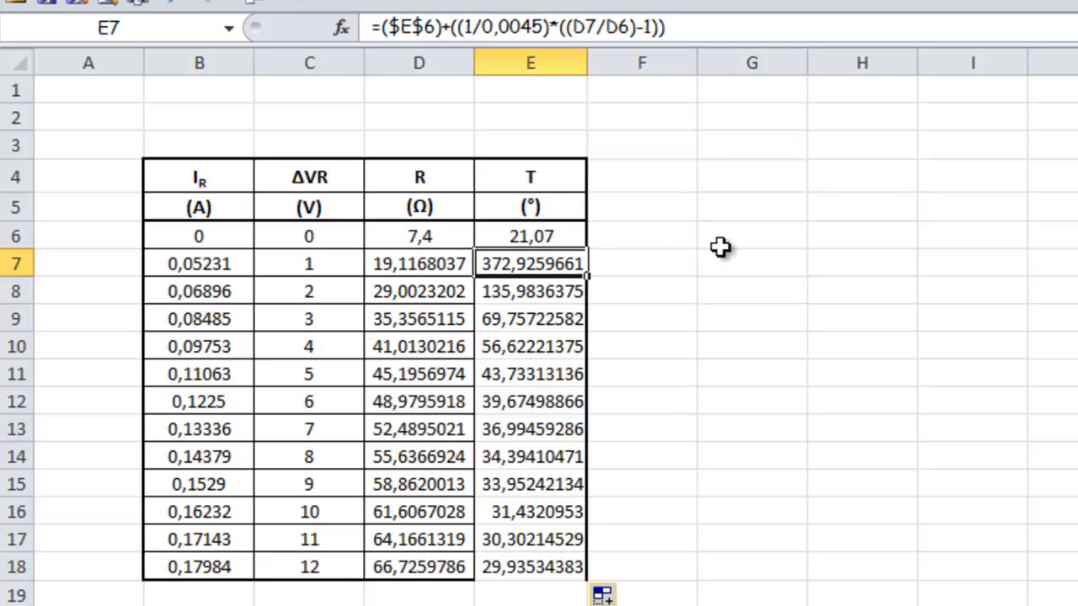
# - Enter the label a= in G5 and the coefficient 0,0045 beside it in H5
pyautogui.click(769, 214)
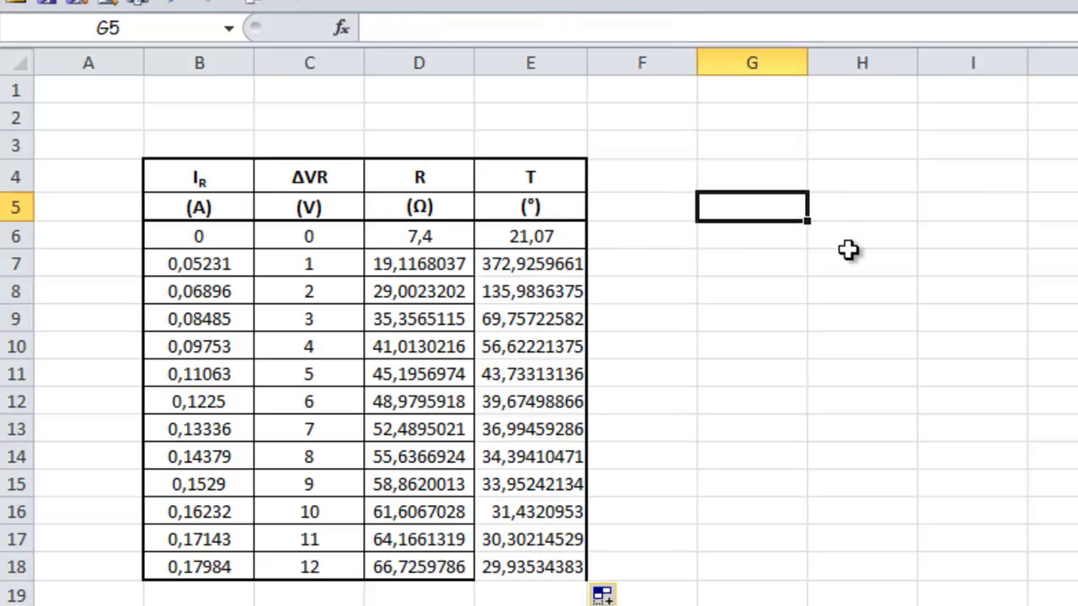
pyautogui.write('a=')
pyautogui.press('Tab')
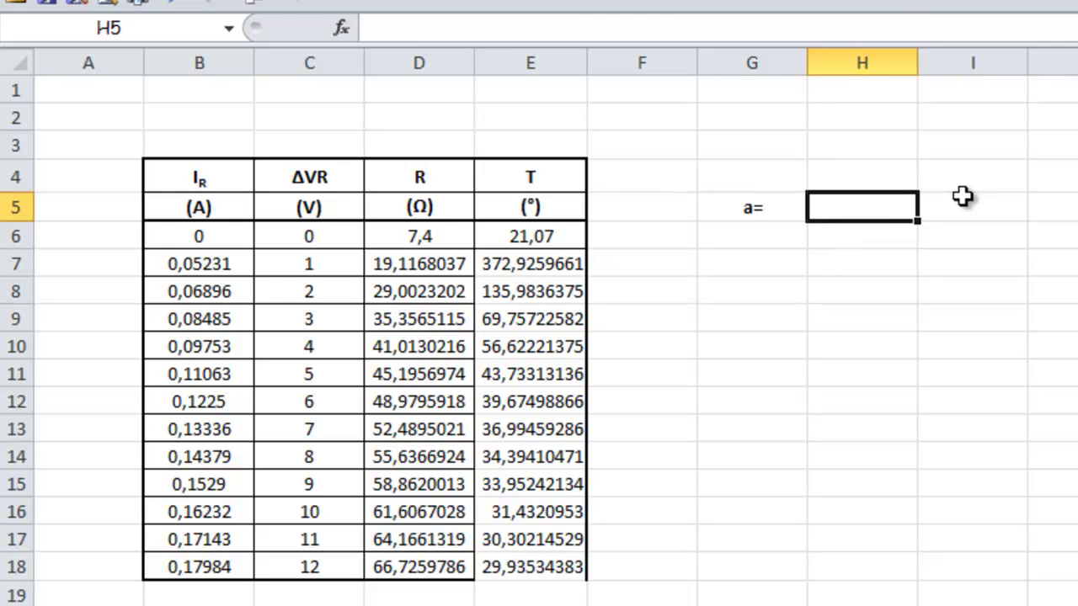
pyautogui.write('0,00454')
pyautogui.press('Return')
pyautogui.click(901, 213)
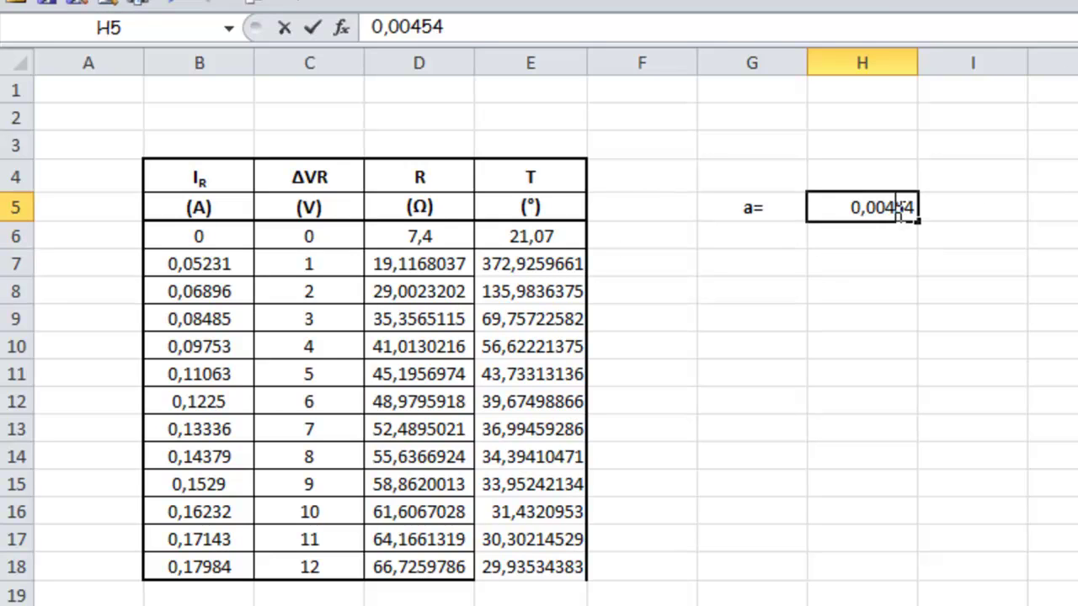
pyautogui.click(484, 37)
pyautogui.press('BackSpace')
pyautogui.press('Return')
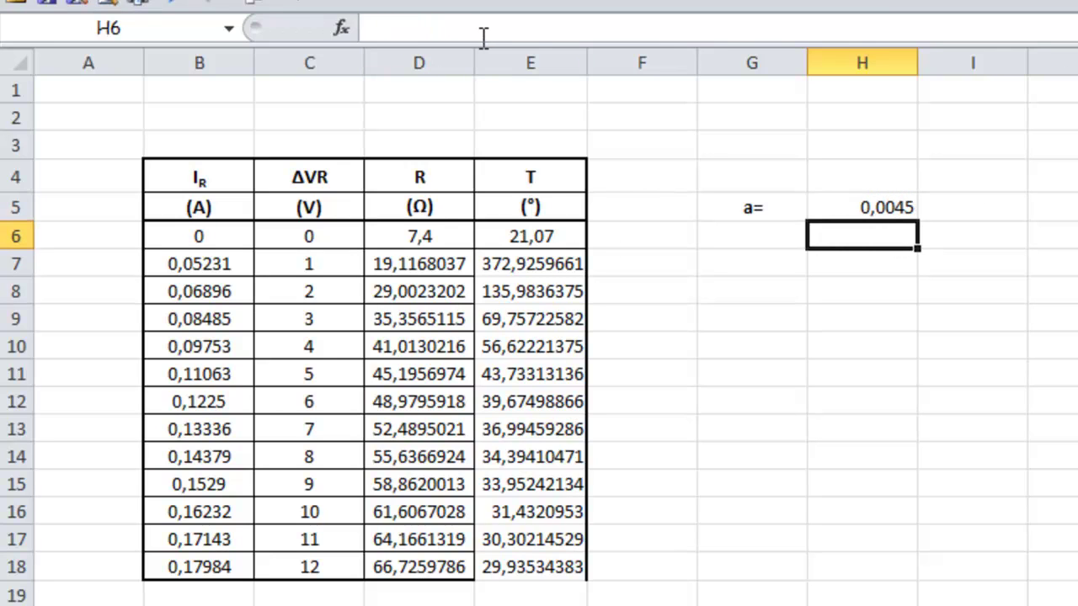
# - Format only the letter a of the G5 label in the Symbol font to show it as alpha
pyautogui.doubleClick(750, 208)
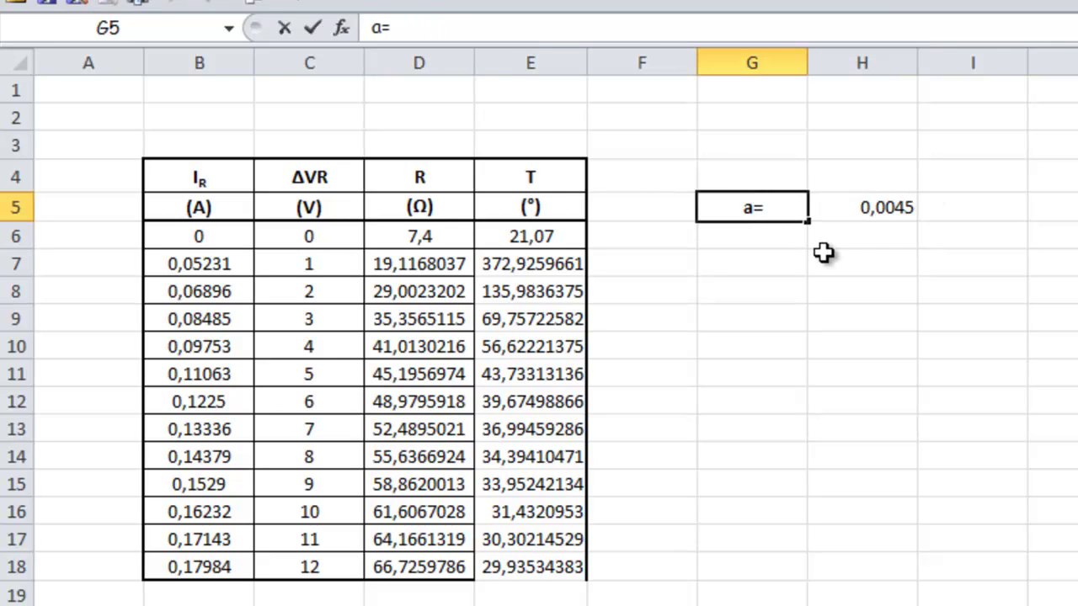
pyautogui.hotkey('shift', 'Home')
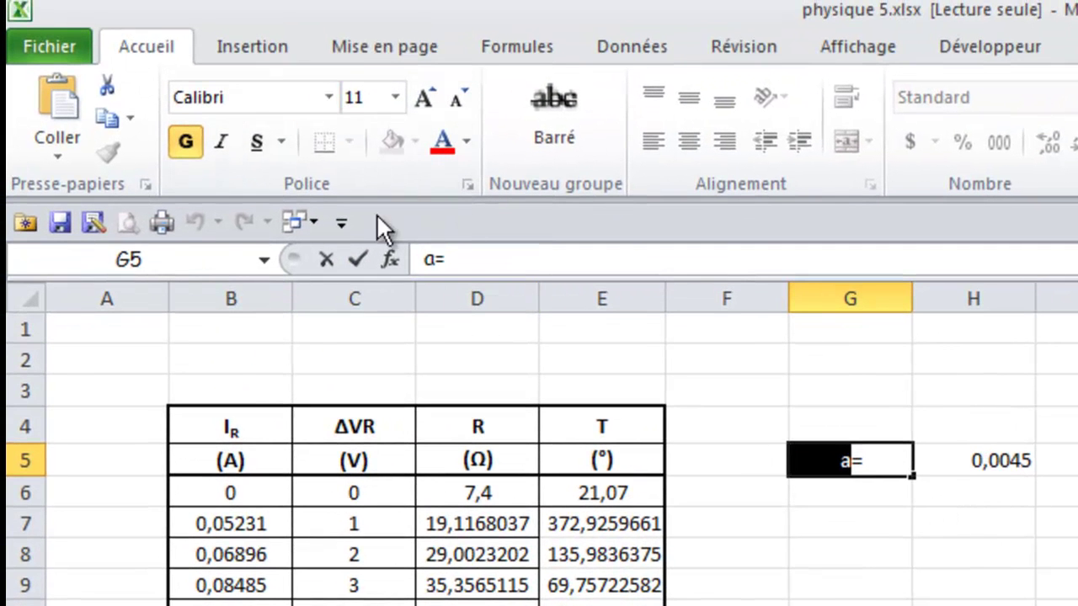
pyautogui.click(273, 95)
pyautogui.write('Sym')
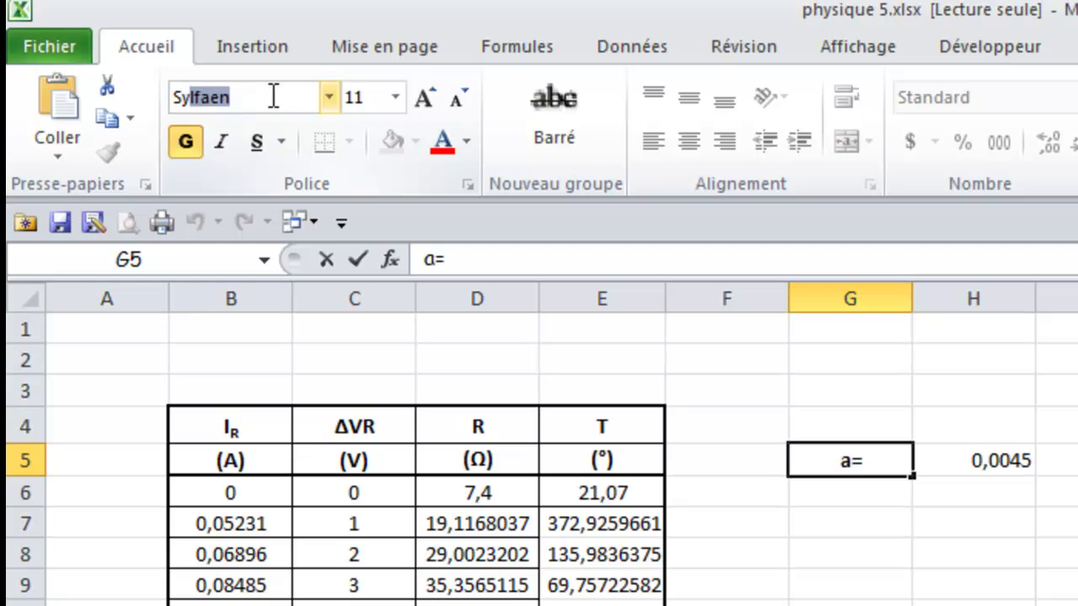
pyautogui.press('Return')
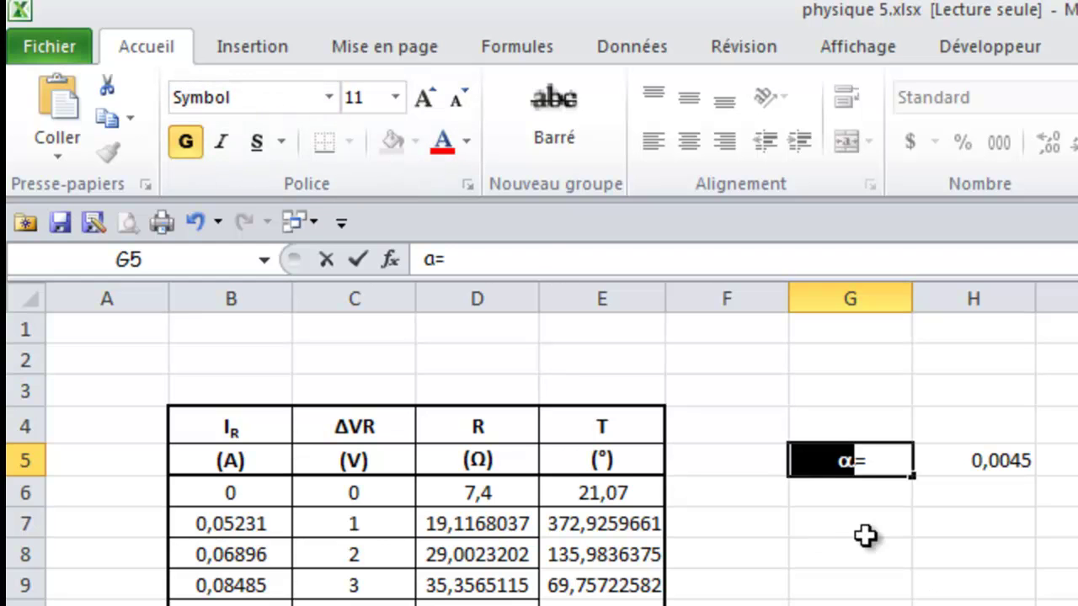
pyautogui.click(828, 524)
# - Right-align the alpha label in G5 and left-align its value in H5
pyautogui.click(891, 457)
pyautogui.click(689, 142)
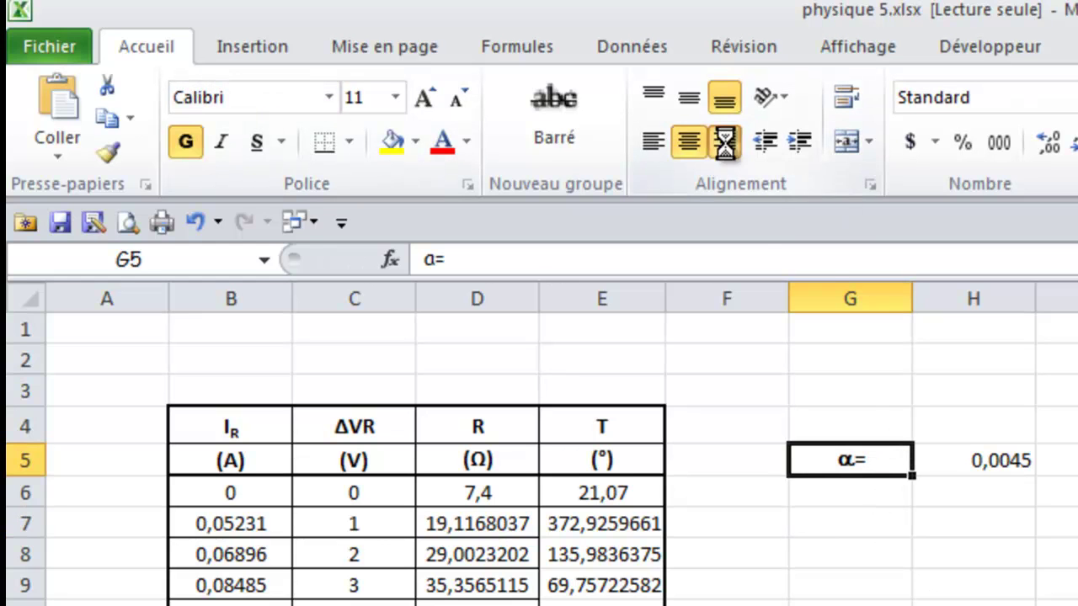
pyautogui.click(724, 142)
pyautogui.click(1000, 461)
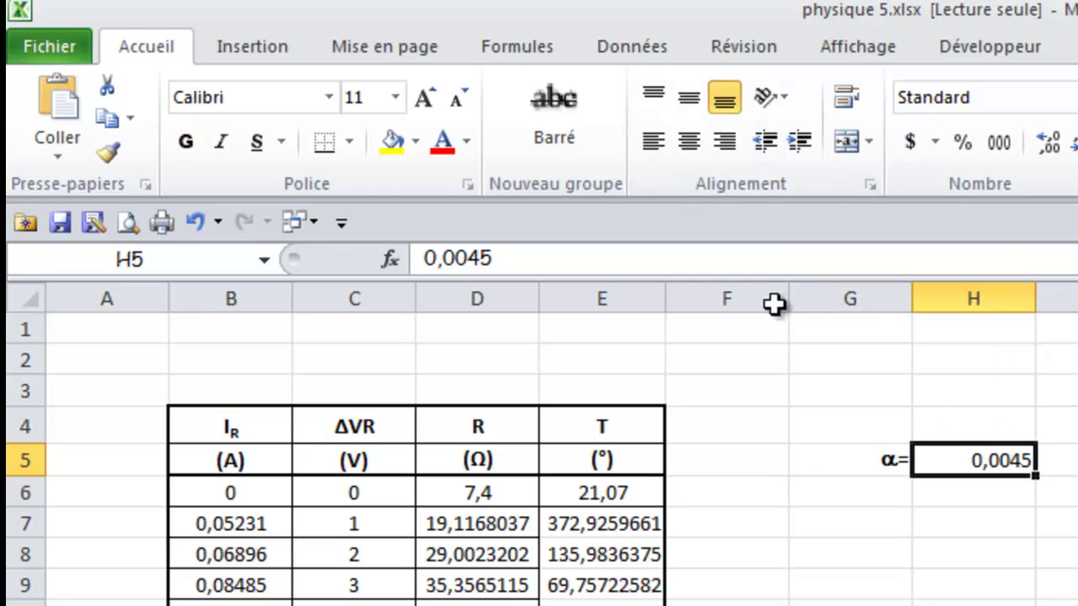
pyautogui.click(654, 141)
pyautogui.click(895, 520)
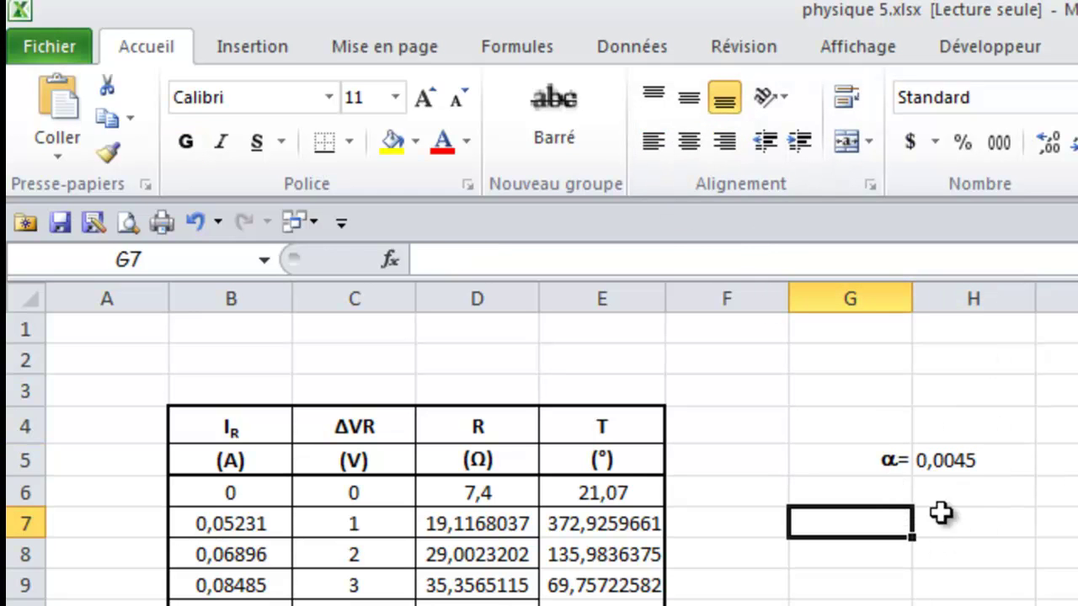
pyautogui.click(927, 462)
# - Replace the 0,0045 constant in the E7 formula with the absolute reference $H$5
pyautogui.click(605, 527)
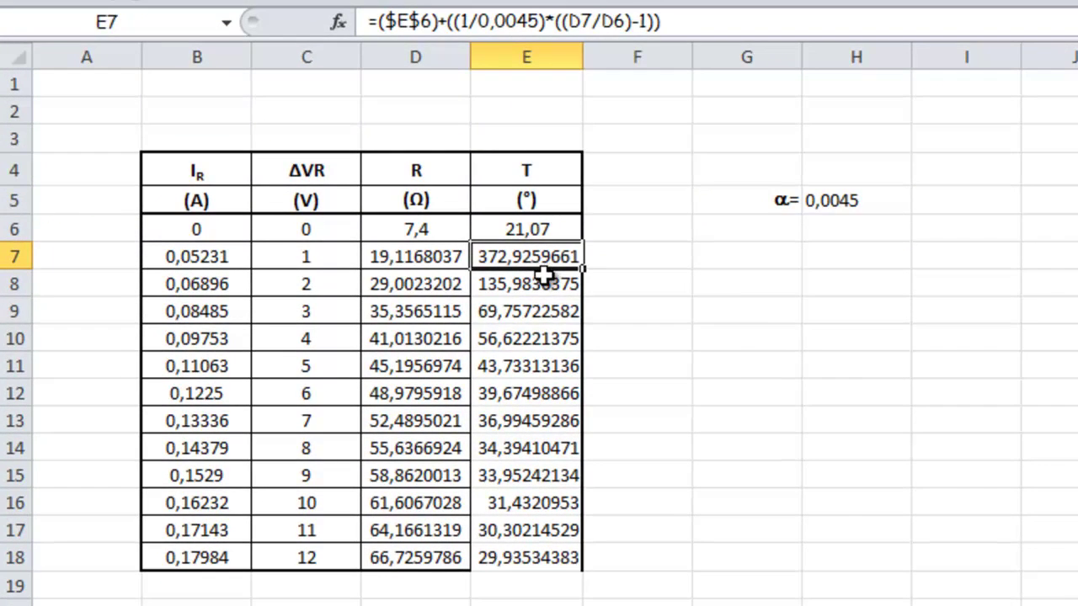
pyautogui.press('F2')
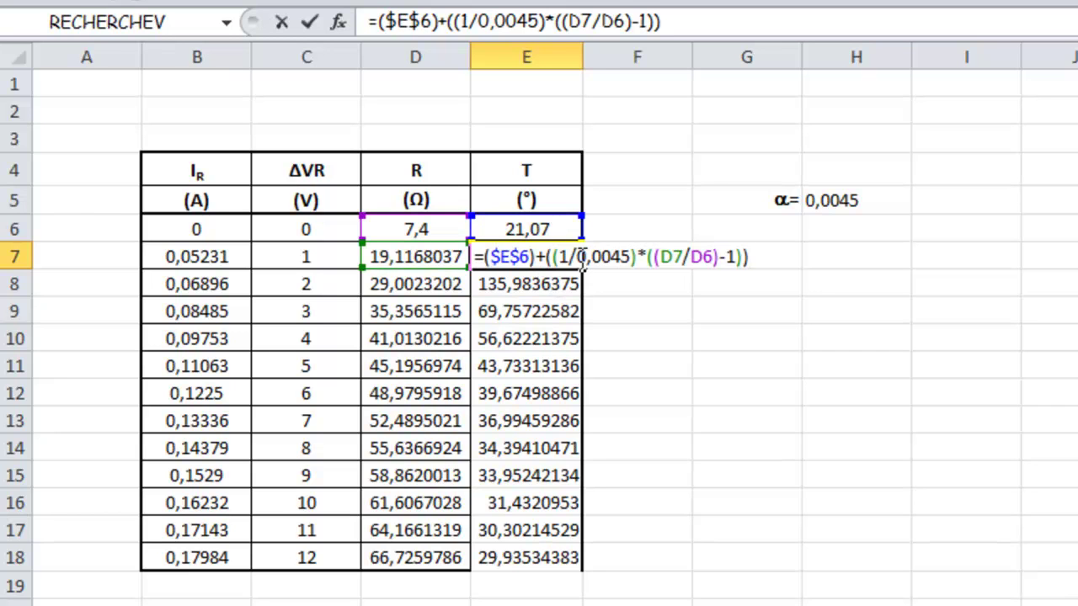
pyautogui.moveTo(579, 261); pyautogui.dragTo(596, 262)
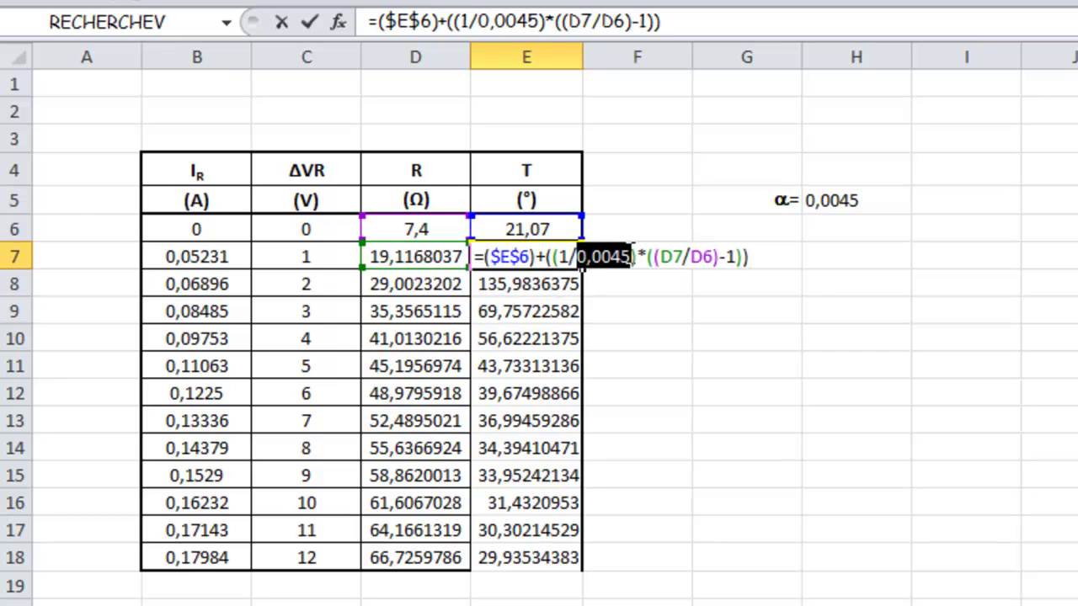
pyautogui.click(845, 202)
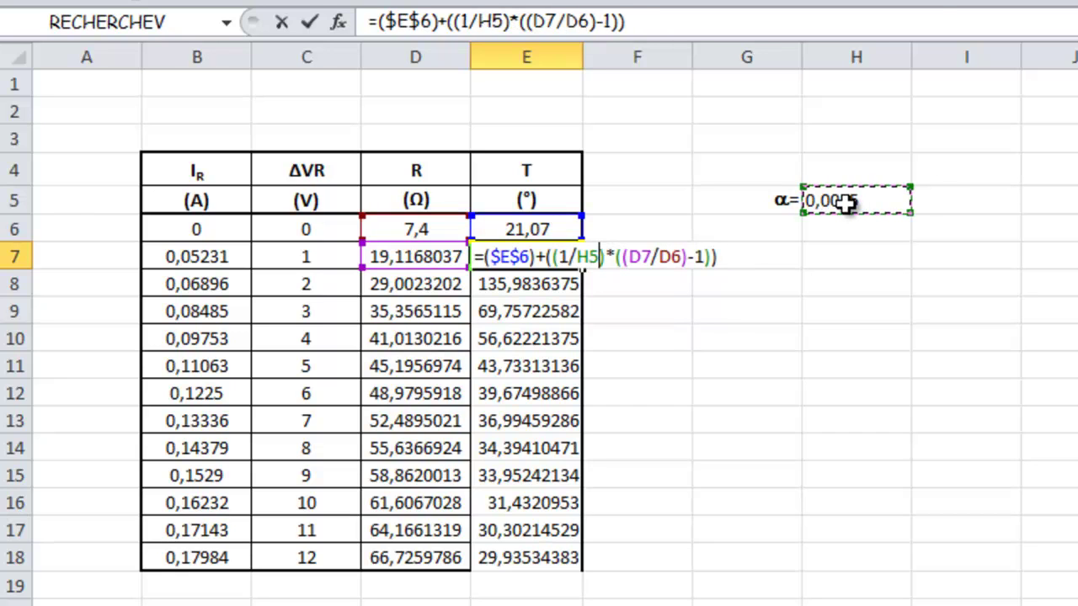
pyautogui.click(580, 257)
pyautogui.write('$')
pyautogui.press('Right')
pyautogui.write('$')
pyautogui.press('Return')
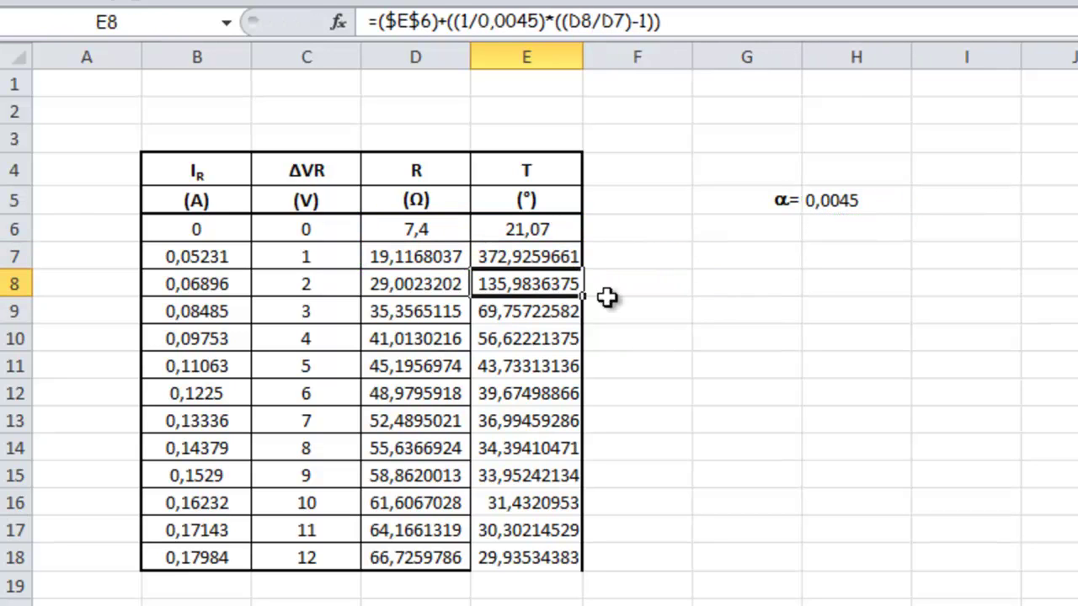
# - Copy the E7 formula down the T column to E18 and check the alpha reference in the last row
pyautogui.click(576, 253)
pyautogui.moveTo(583, 268); pyautogui.dragTo(566, 573)
pyautogui.doubleClick(539, 562)
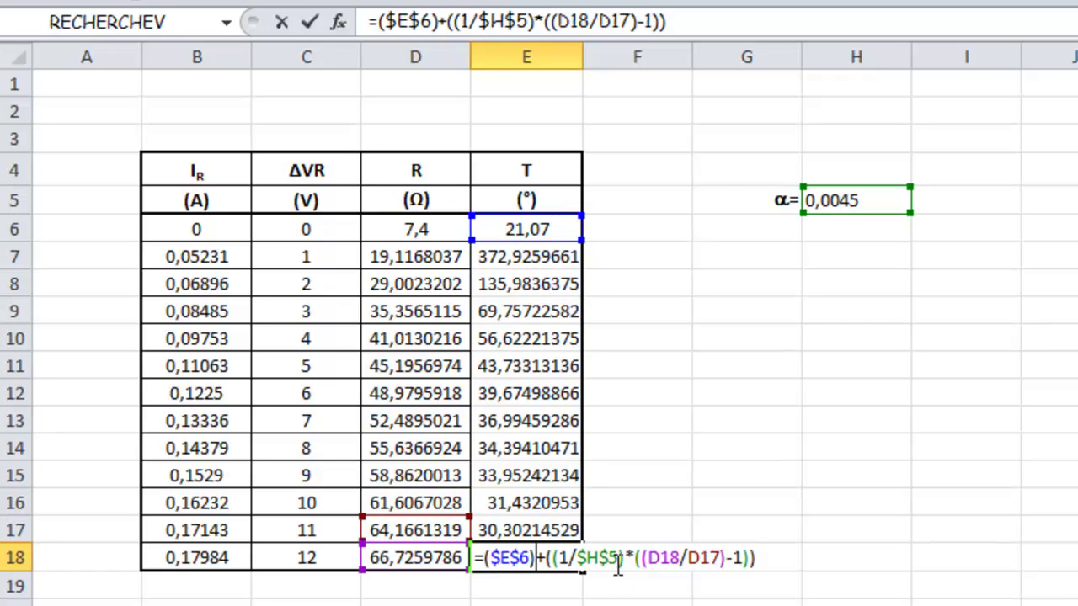
pyautogui.click(831, 313)
# - Change the alpha value in H5 to 0,0035 to test whether the T column recalculates
pyautogui.click(830, 200)
pyautogui.doubleClick(875, 200)
pyautogui.press('BackSpace')
pyautogui.press('BackSpace')
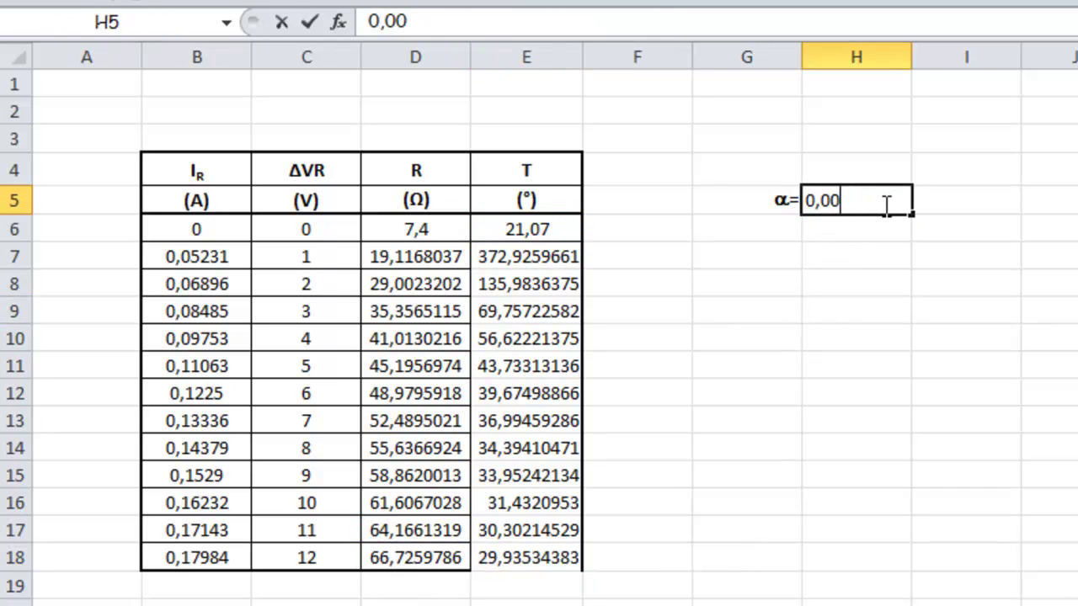
pyautogui.press('Return')
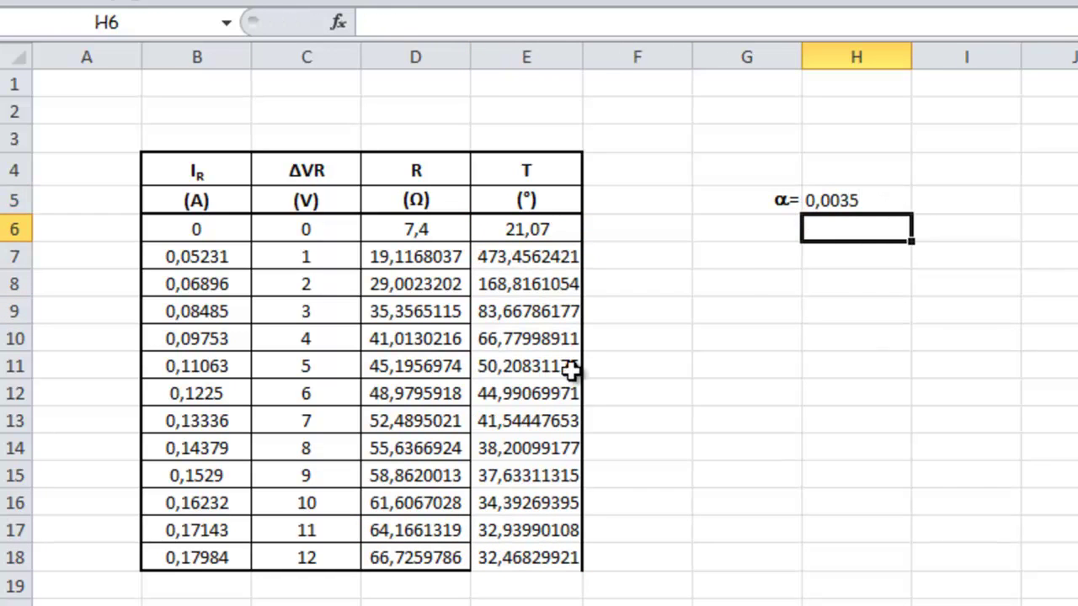
# - Restore the alpha value in H5 to 0,0045
pyautogui.doubleClick(832, 202)
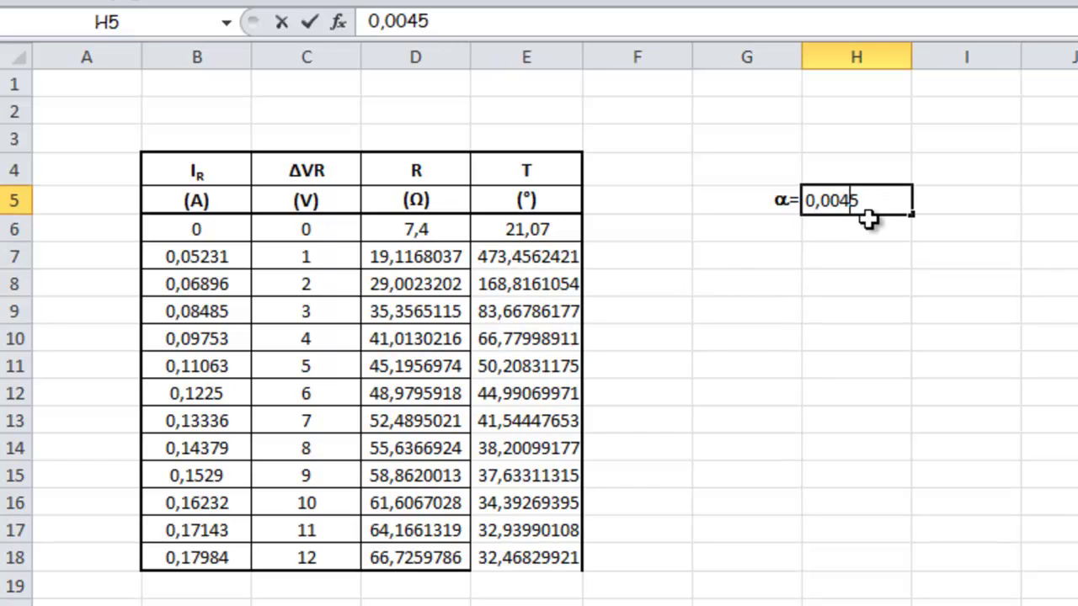
pyautogui.write('4')
pyautogui.press('Return')
# - Compare the E7 formula with the temperature equation in the Visio document and make its initial-resistance reference absolute as $D$6
pyautogui.click(544, 256)
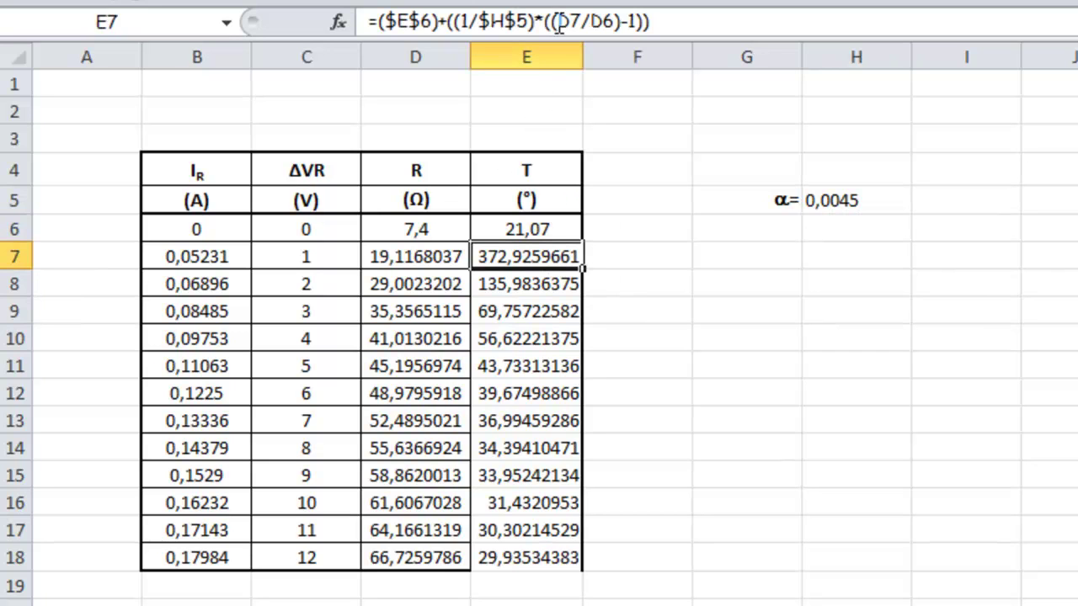
pyautogui.doubleClick(530, 256)
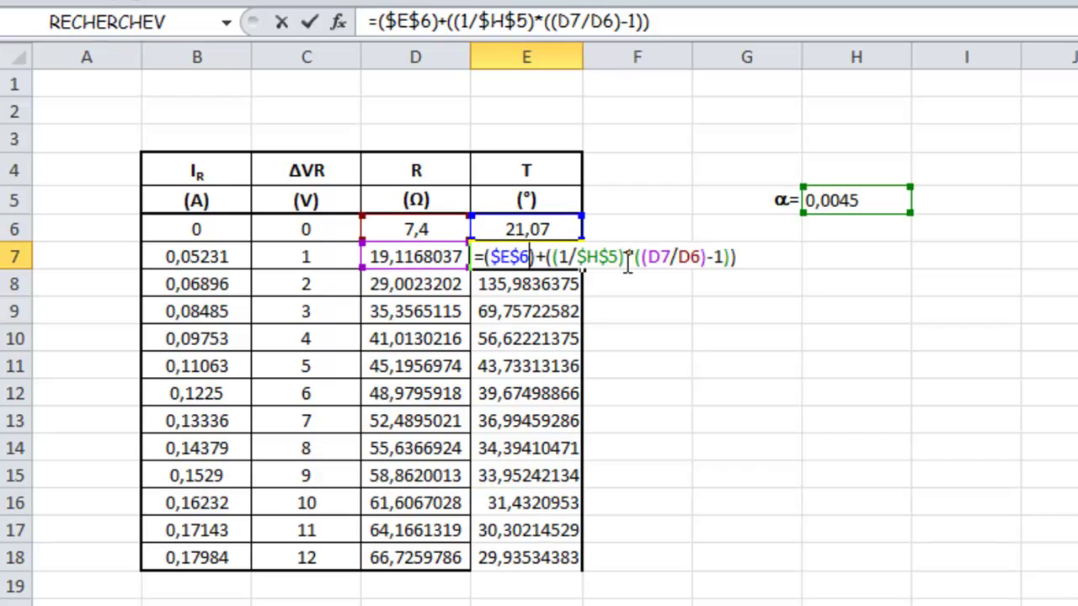
pyautogui.hotkey('alt', 'Tab')
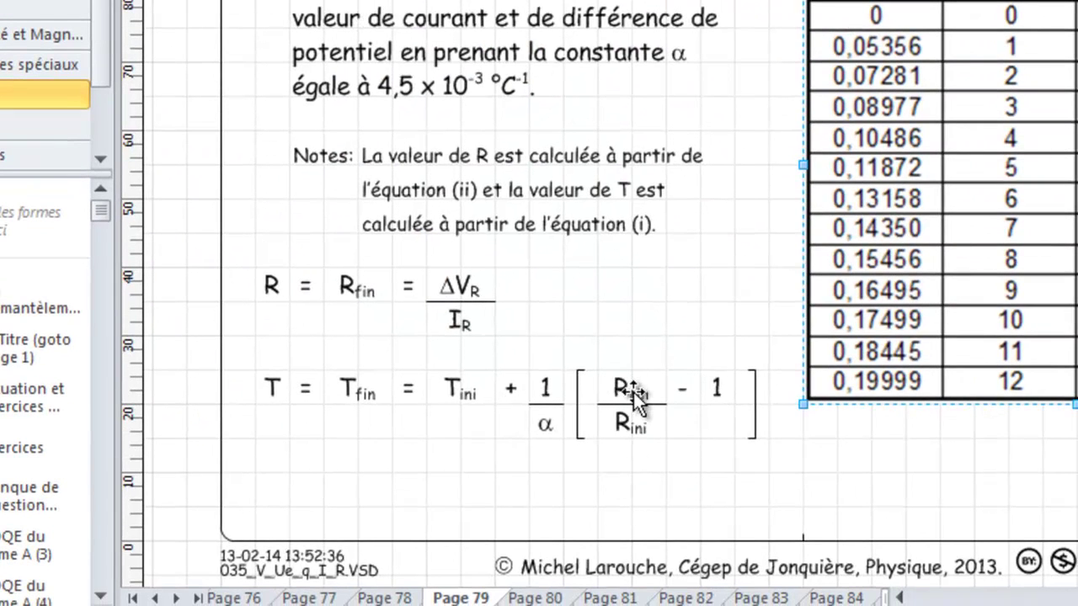
pyautogui.hotkey('alt', 'Tab')
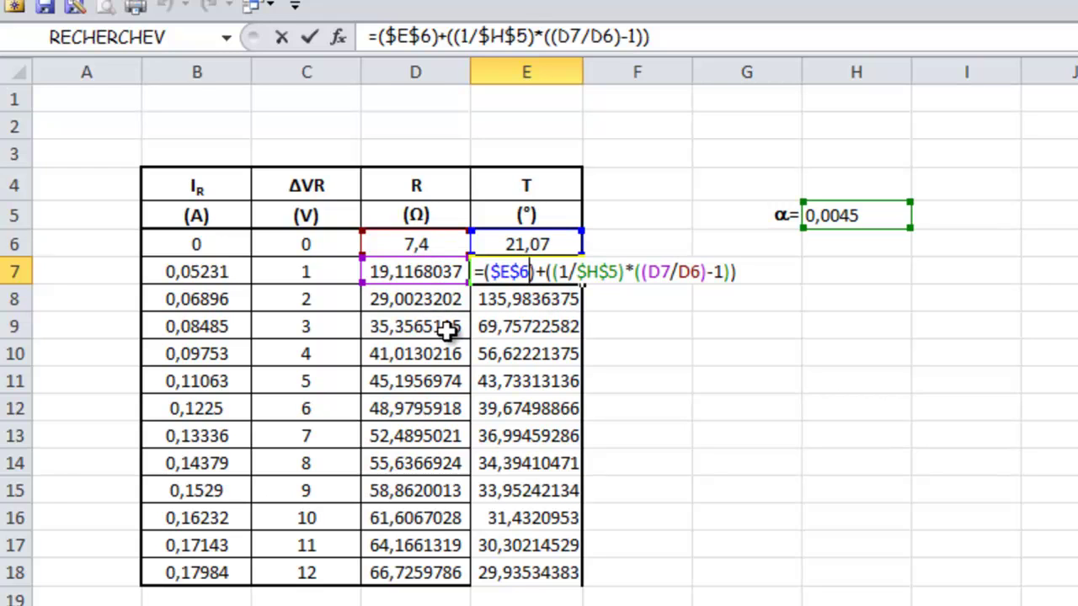
pyautogui.click(682, 271)
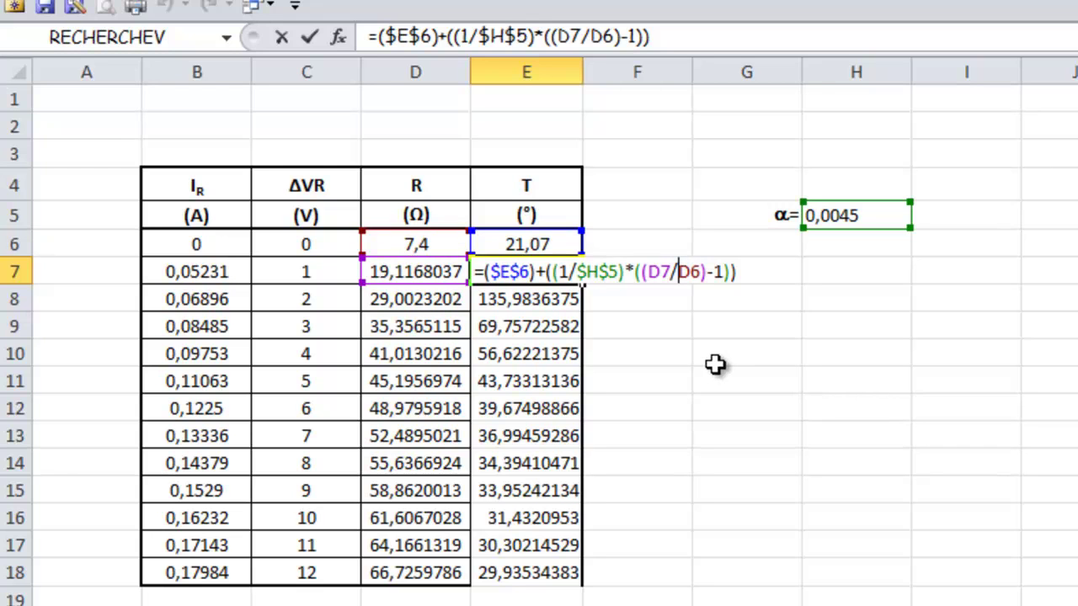
pyautogui.write('$E')
pyautogui.write('$D$')
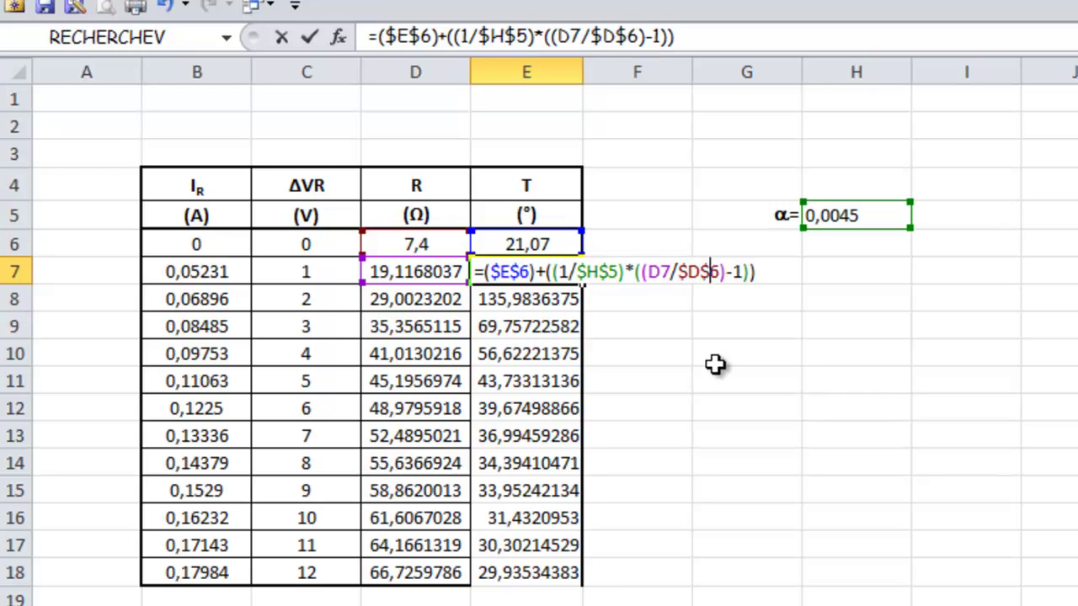
pyautogui.press('Return')
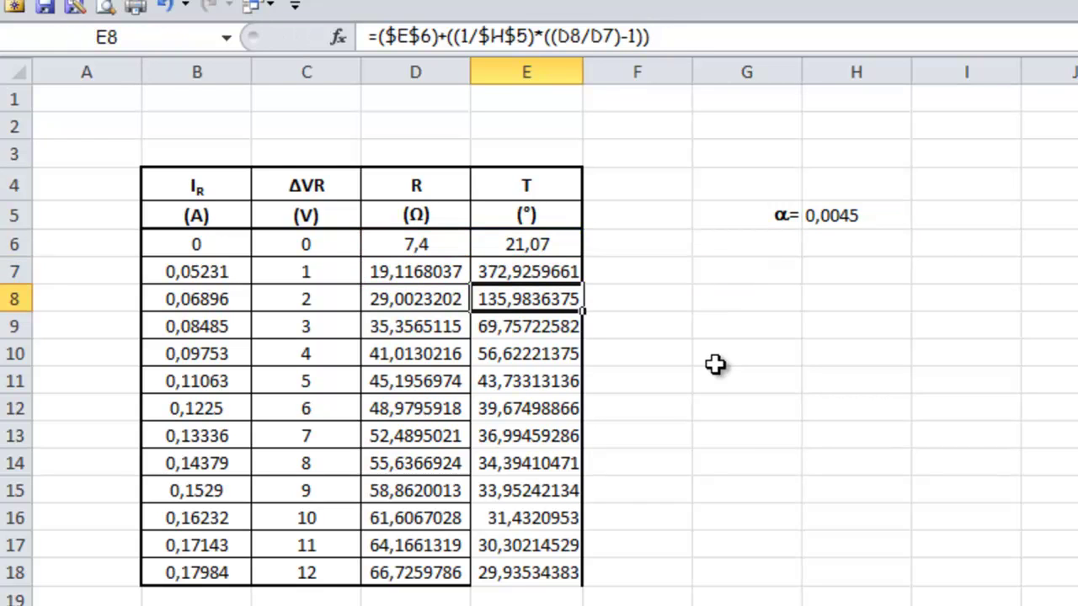
# - Copy the corrected E7 formula down to E18 and review the formulas and temperatures in the T column
pyautogui.click(568, 270)
pyautogui.moveTo(582, 284); pyautogui.dragTo(580, 588)
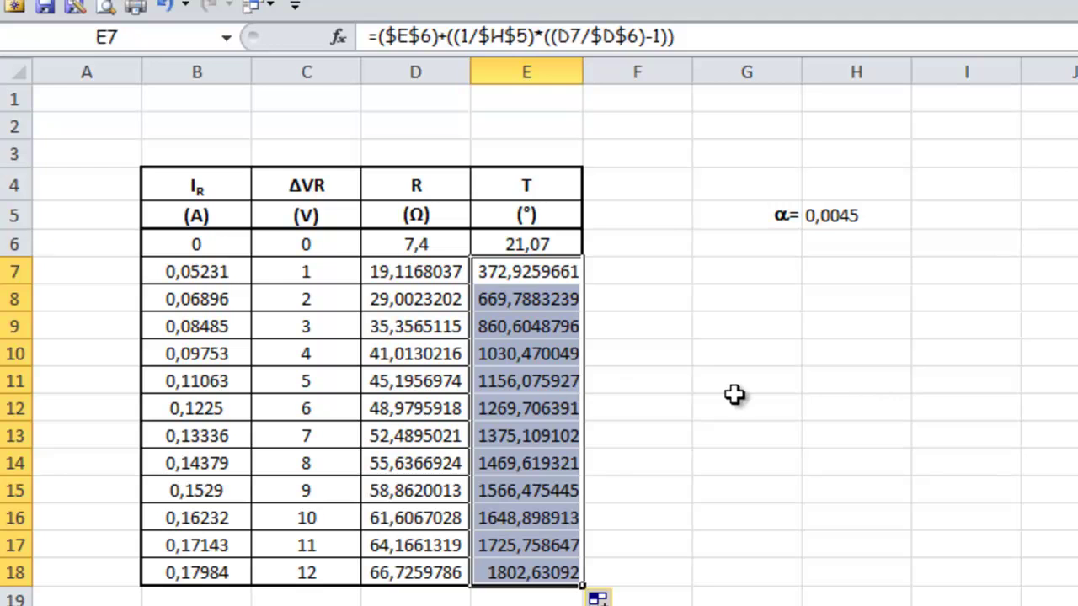
pyautogui.click(707, 381)
pyautogui.click(534, 278)
pyautogui.click(532, 578)
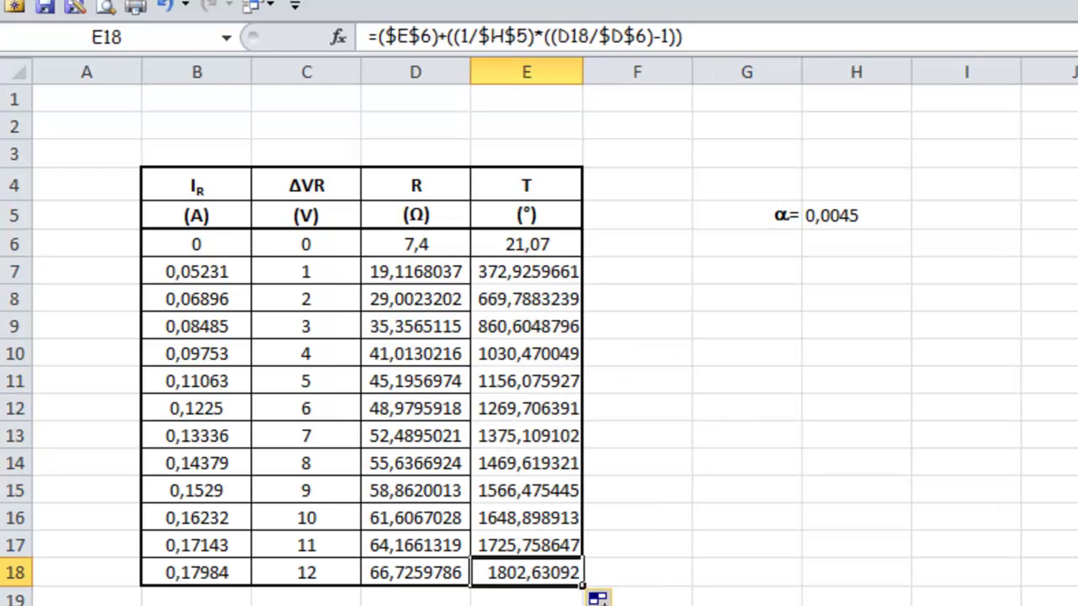
pyautogui.hotkey('alt', 'Tab')
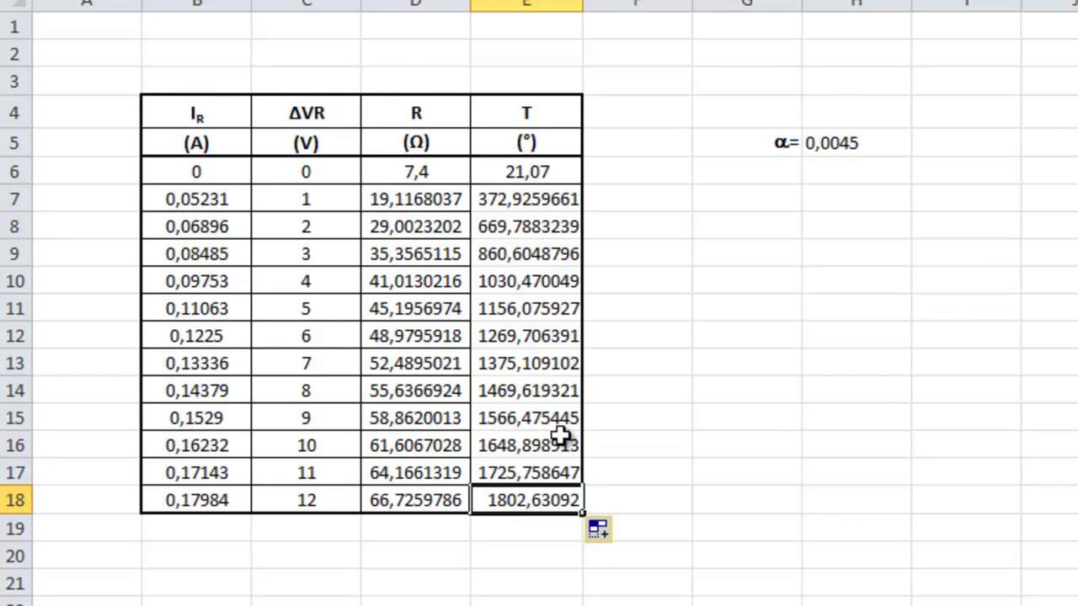
pyautogui.click(663, 388)
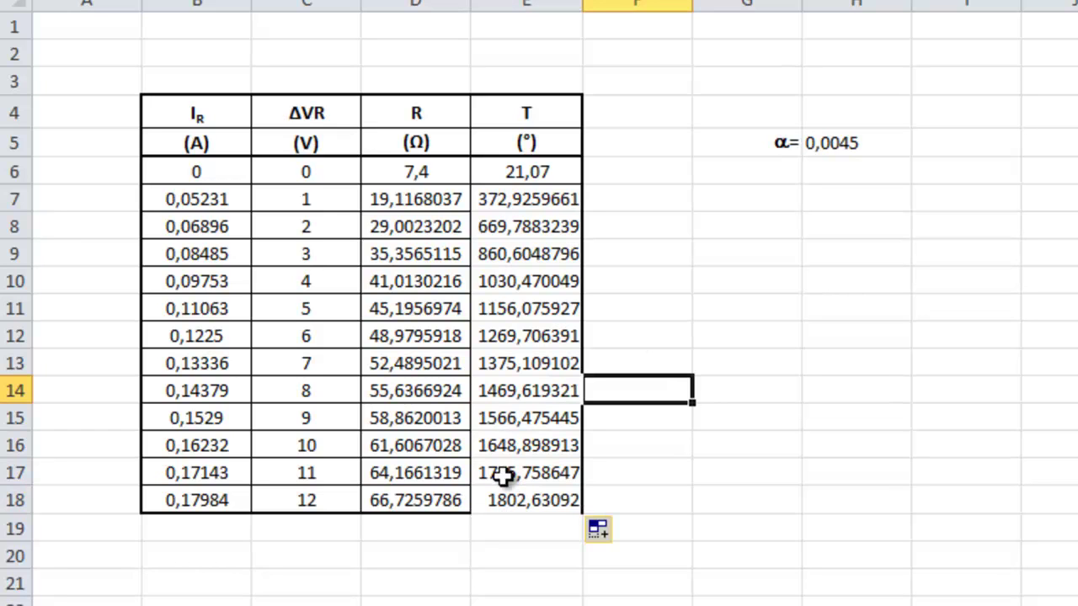
pyautogui.click(539, 200)
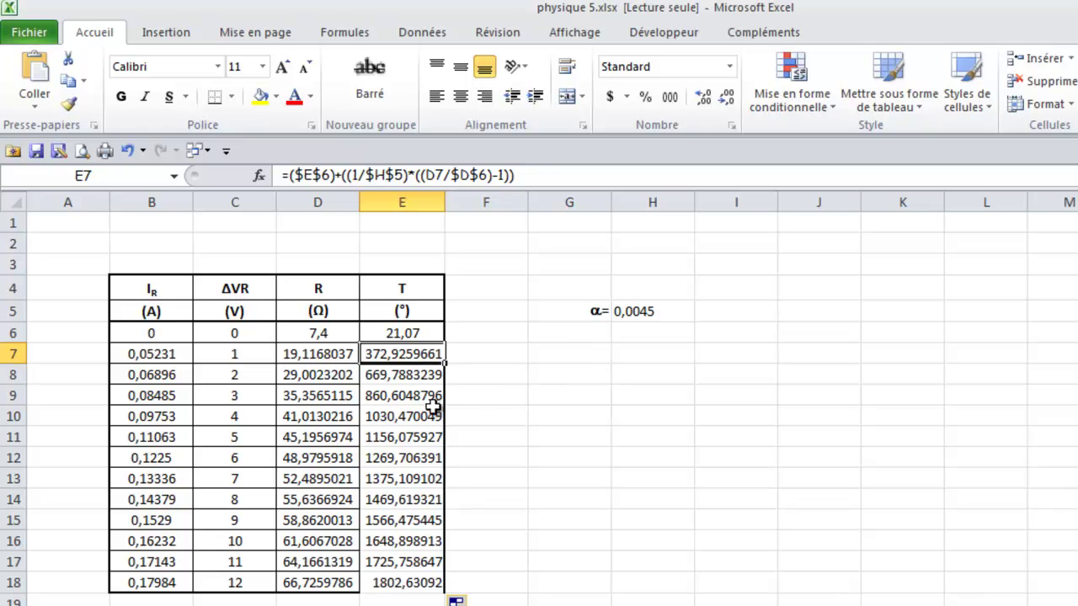
pyautogui.click(407, 334)
pyautogui.click(411, 358)
# - Define the name Rini for the initial-resistance cell D6 and check its reference in the Name Manager
pyautogui.click(336, 336)
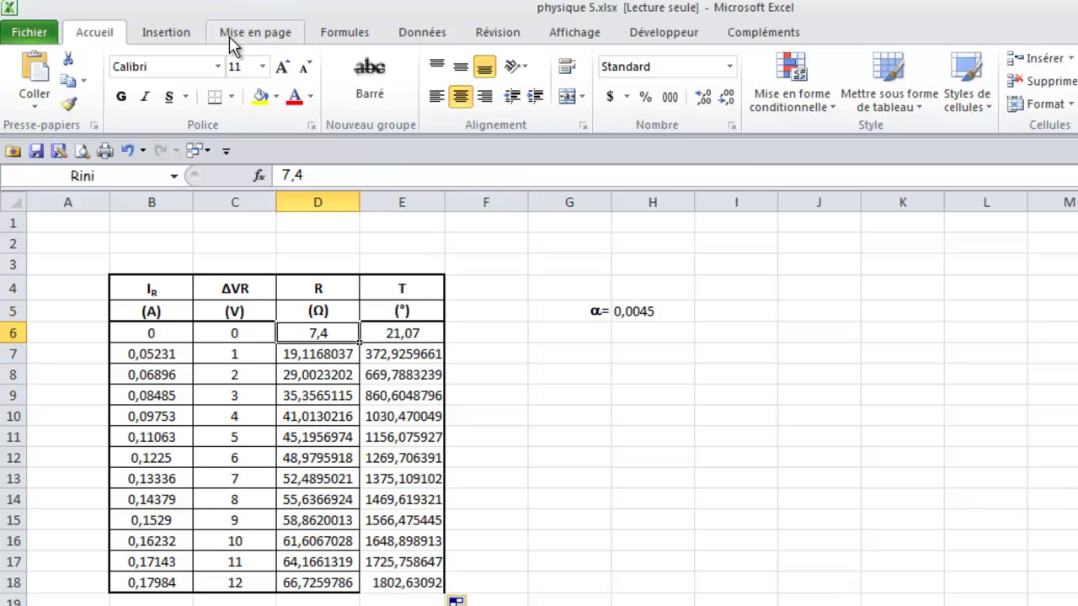
pyautogui.click(346, 35)
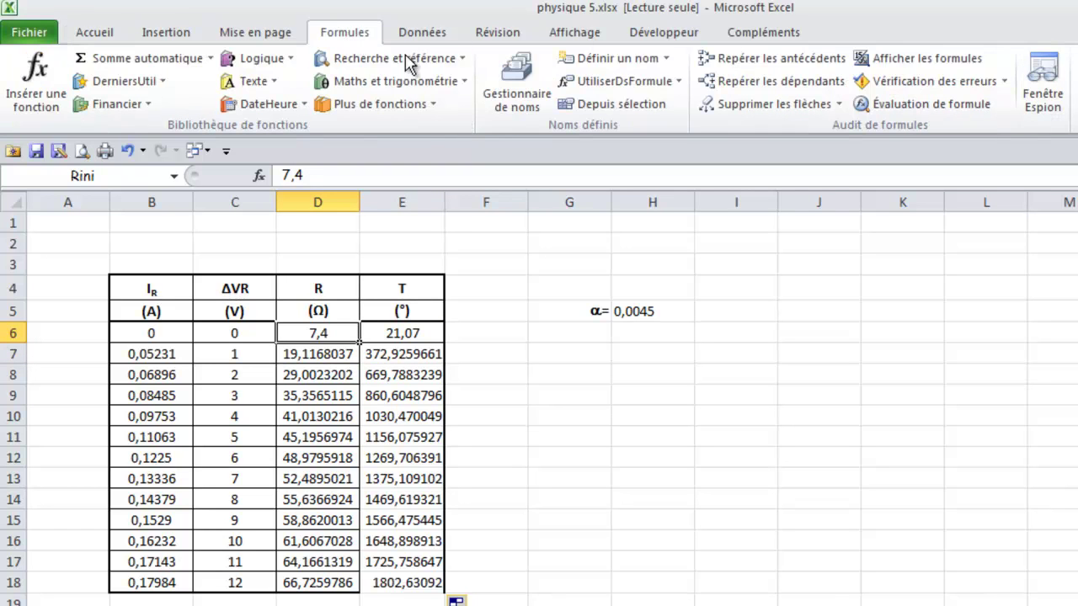
pyautogui.click(613, 60)
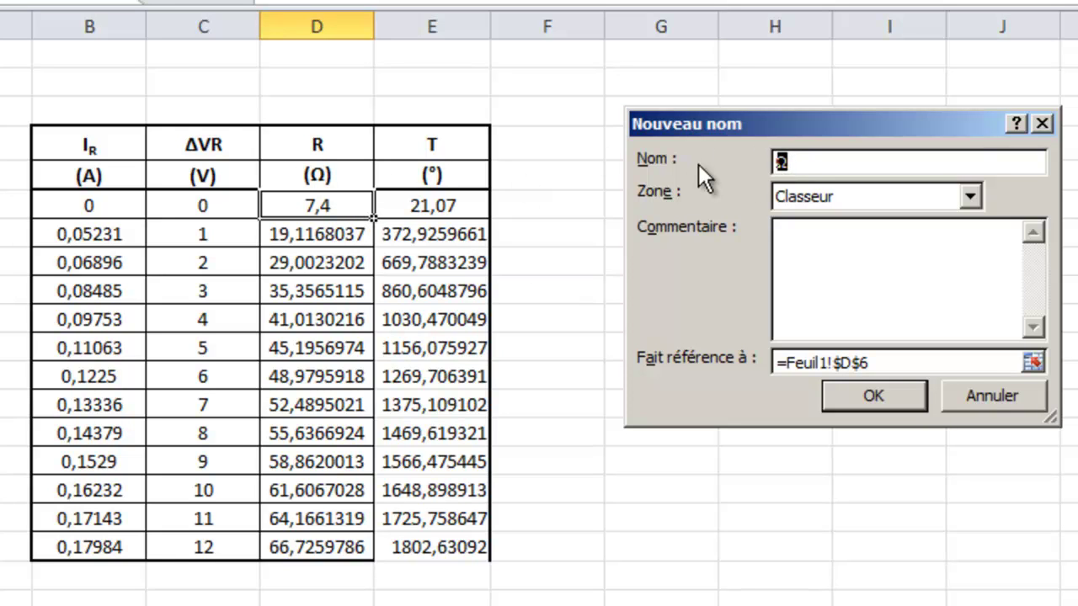
pyautogui.write('Rini')
pyautogui.click(888, 396)
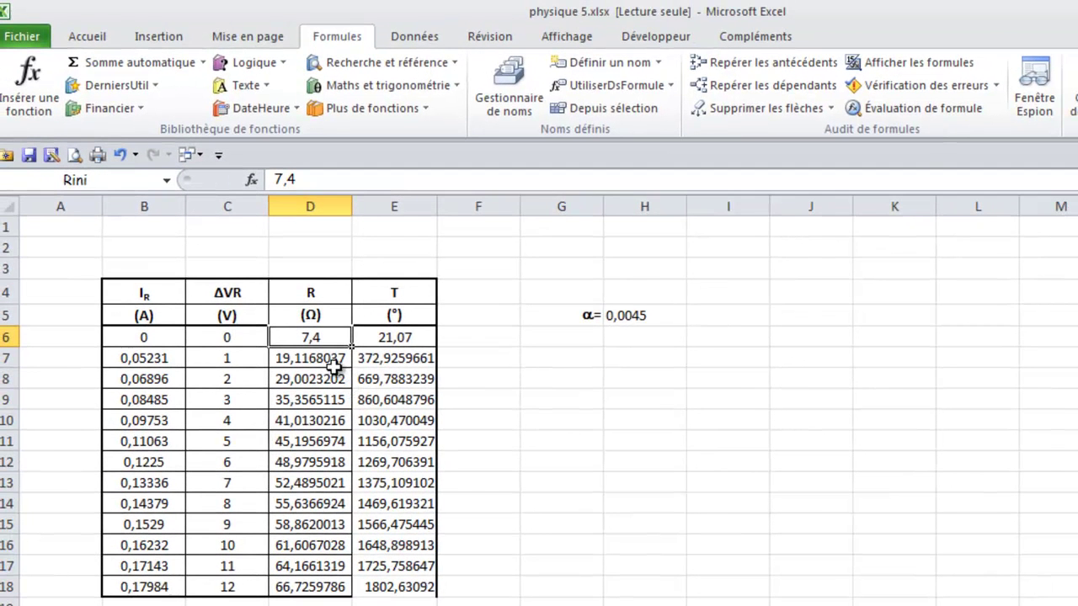
pyautogui.click(509, 88)
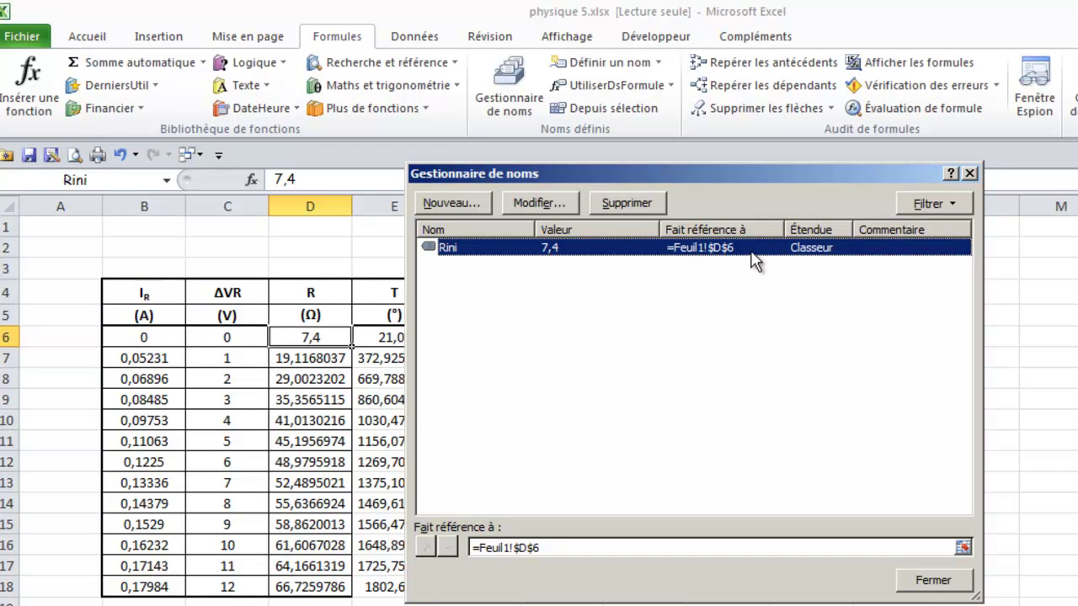
pyautogui.click(969, 172)
# - Define the workbook name Tini for the initial-temperature cell E6
pyautogui.click(416, 339)
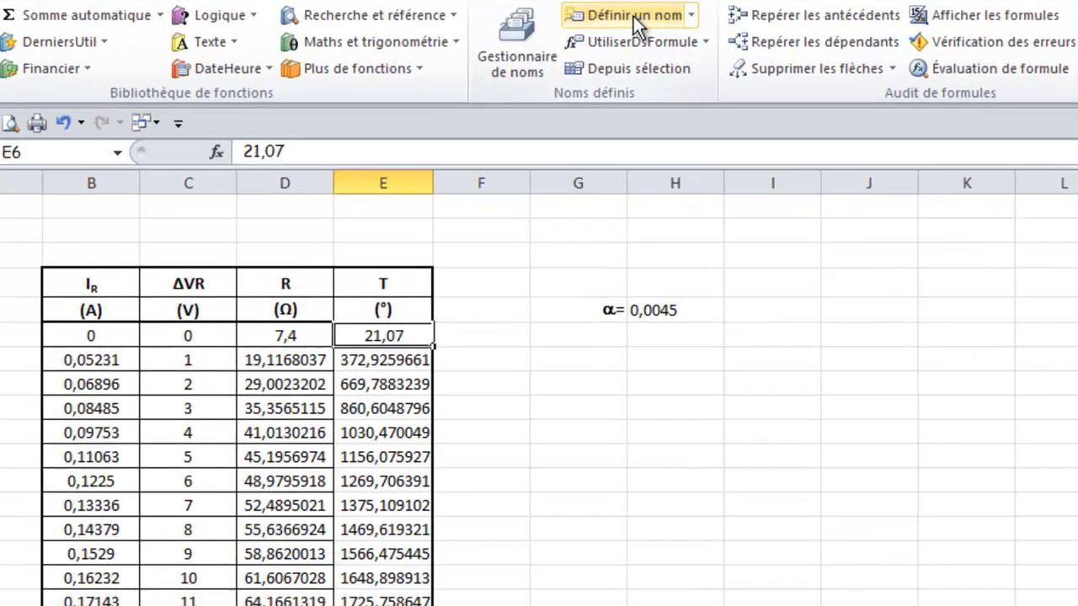
pyautogui.click(615, 62)
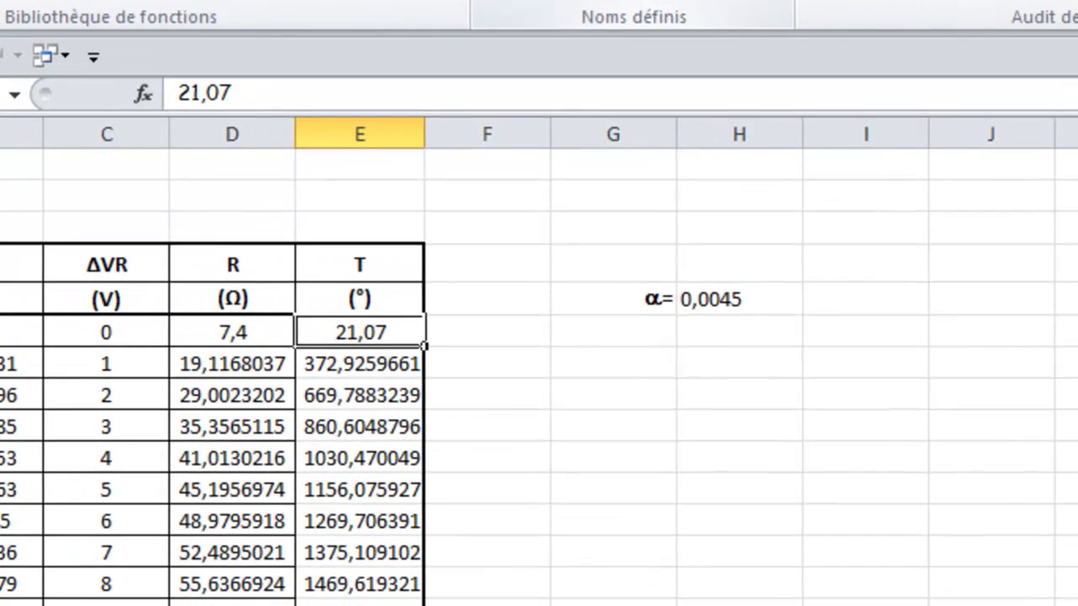
pyautogui.write('Tini')
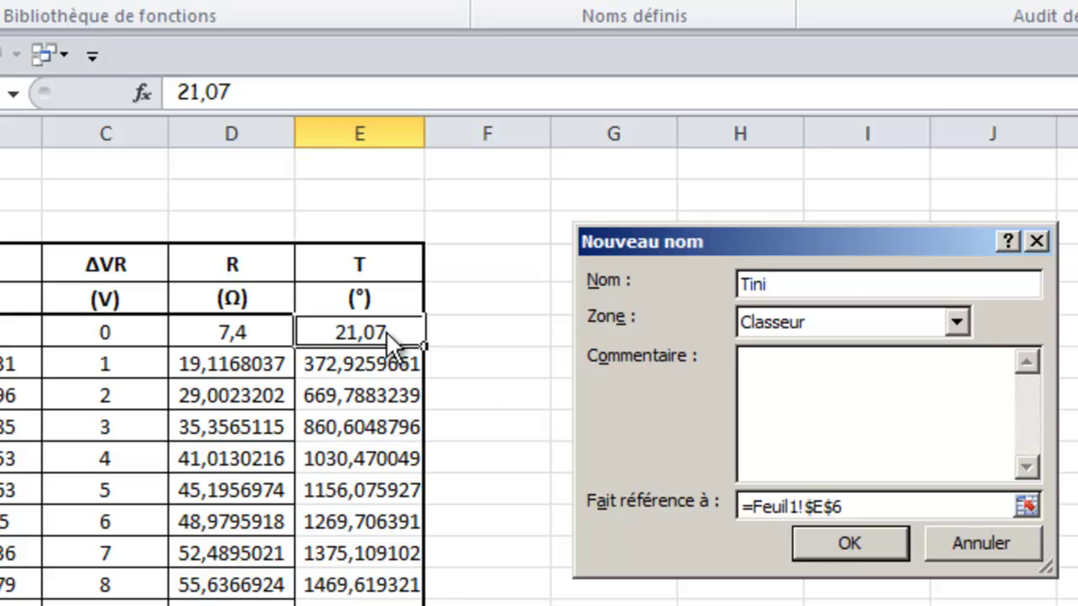
pyautogui.click(847, 546)
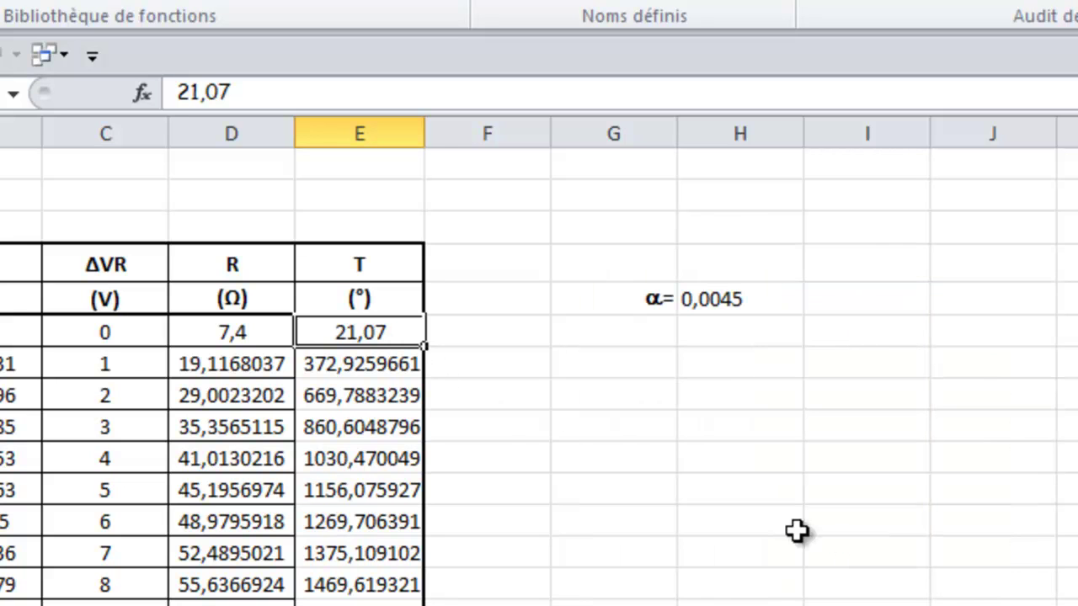
# - Define the workbook name alpha for the coefficient cell H5
pyautogui.click(740, 309)
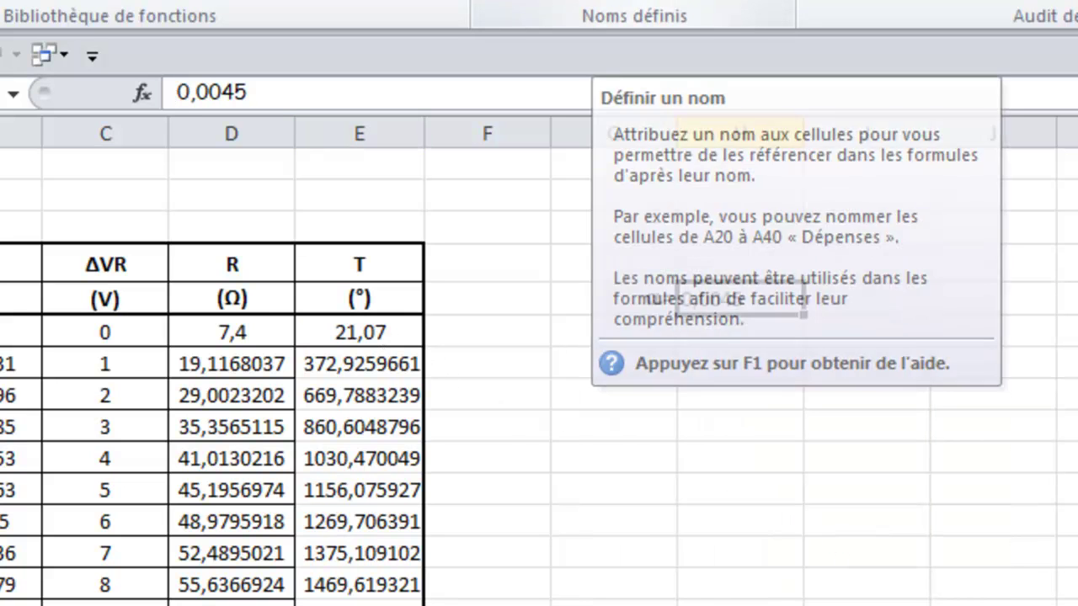
pyautogui.click(615, 2)
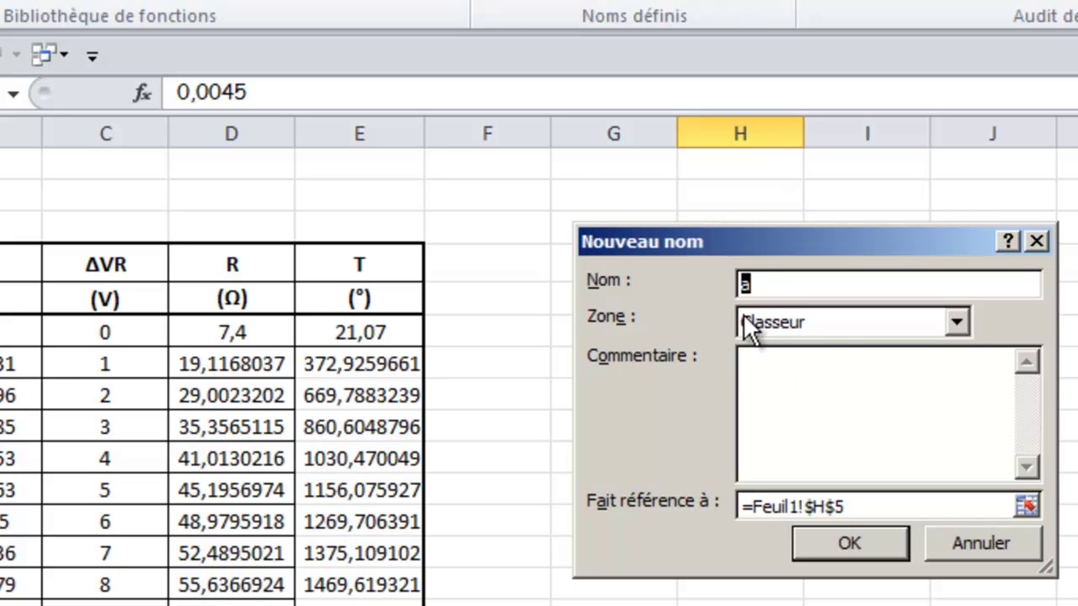
pyautogui.write('a')
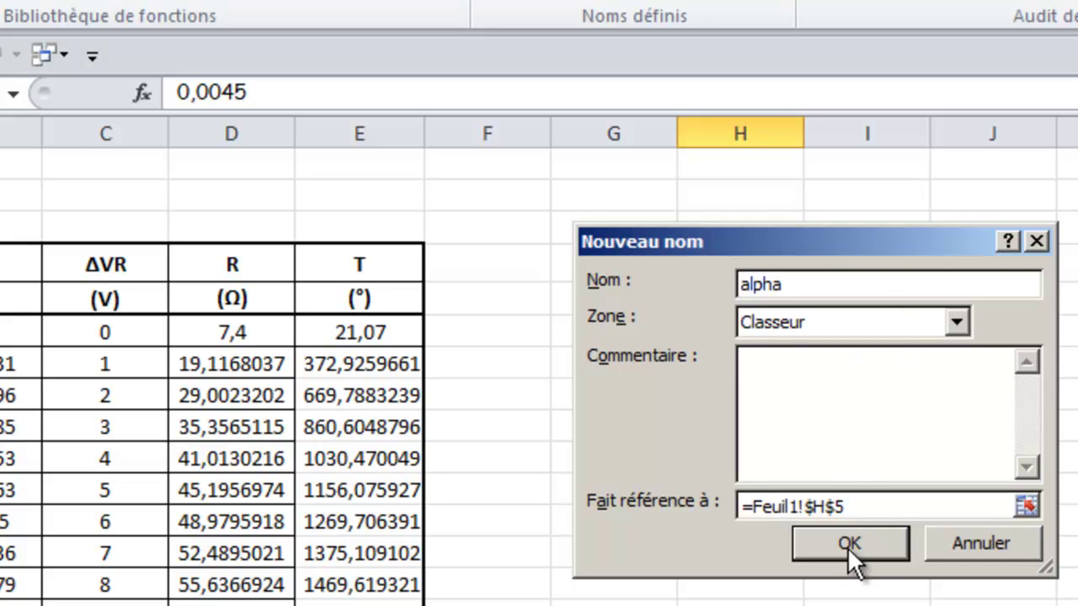
pyautogui.moveTo(767, 250); pyautogui.dragTo(845, 243)
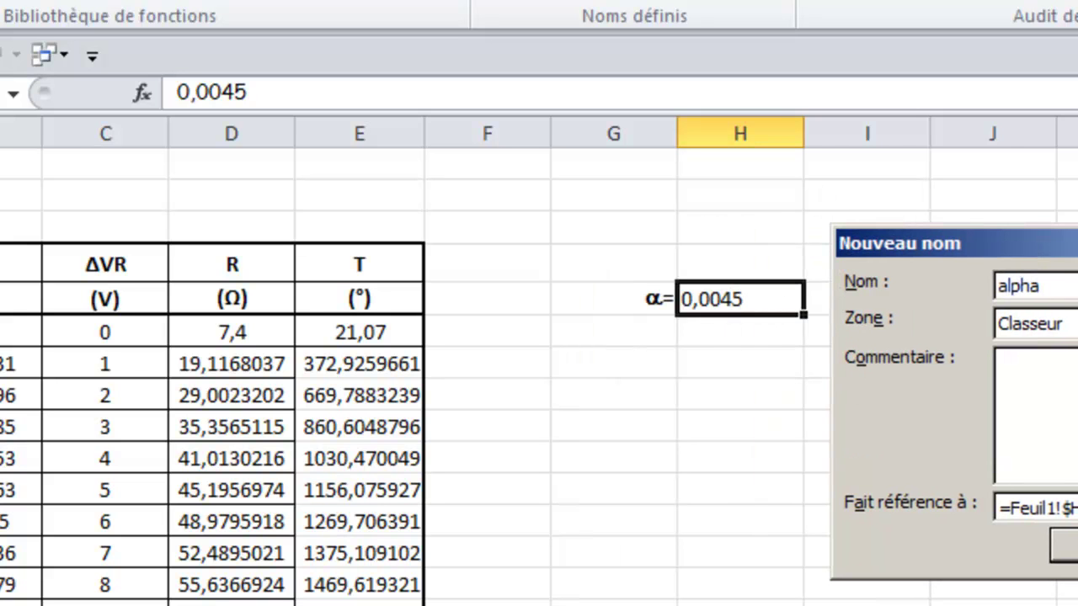
pyautogui.click(1063, 546)
pyautogui.click(574, 402)
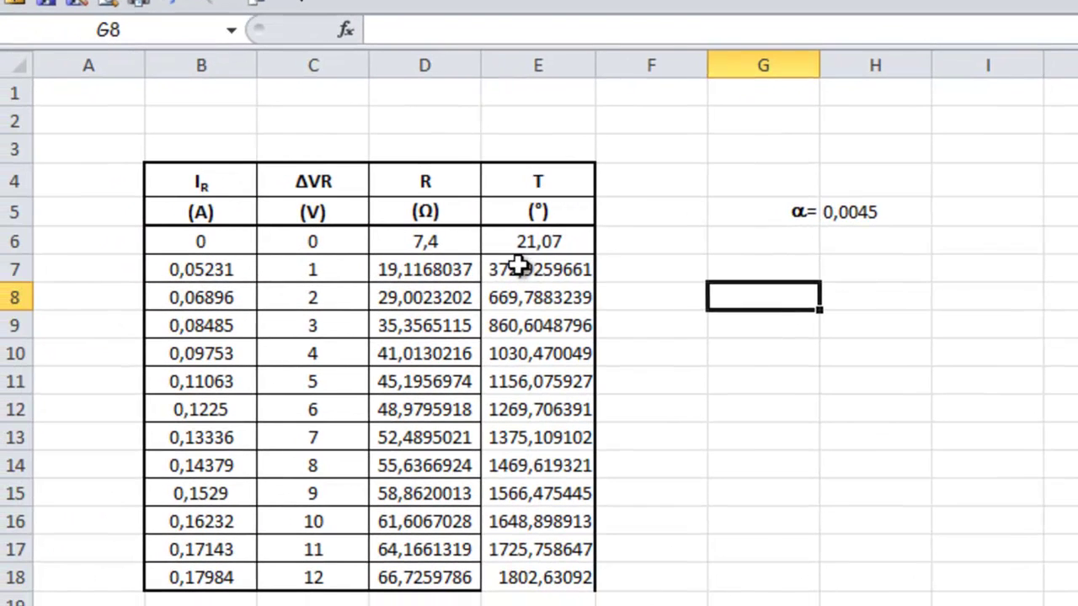
# - Replace the $E$6 reference in the E7 temperature formula with the name Rini
pyautogui.click(520, 267)
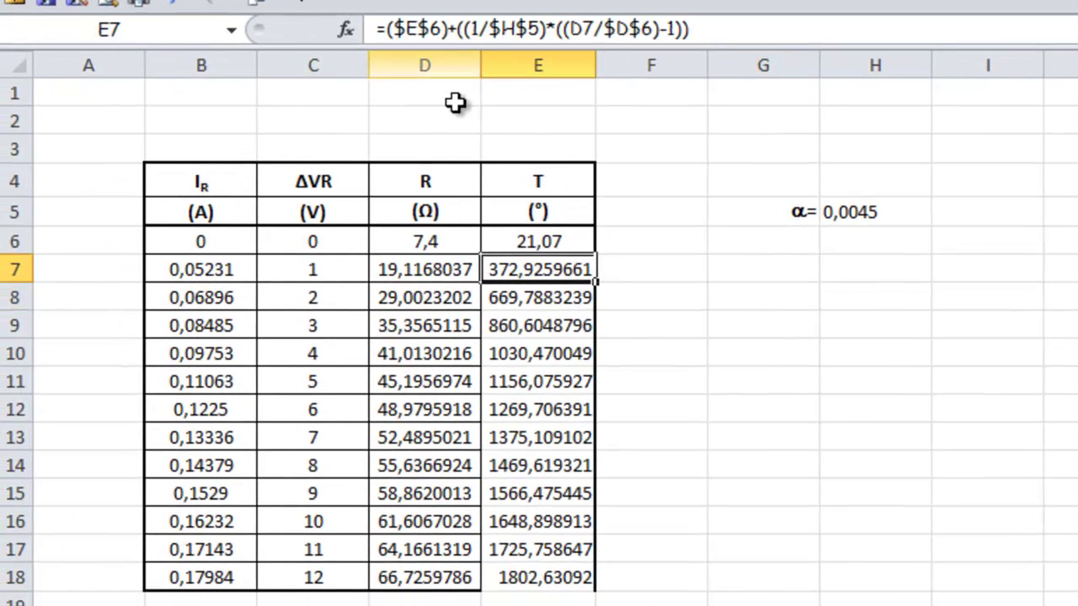
pyautogui.click(442, 29)
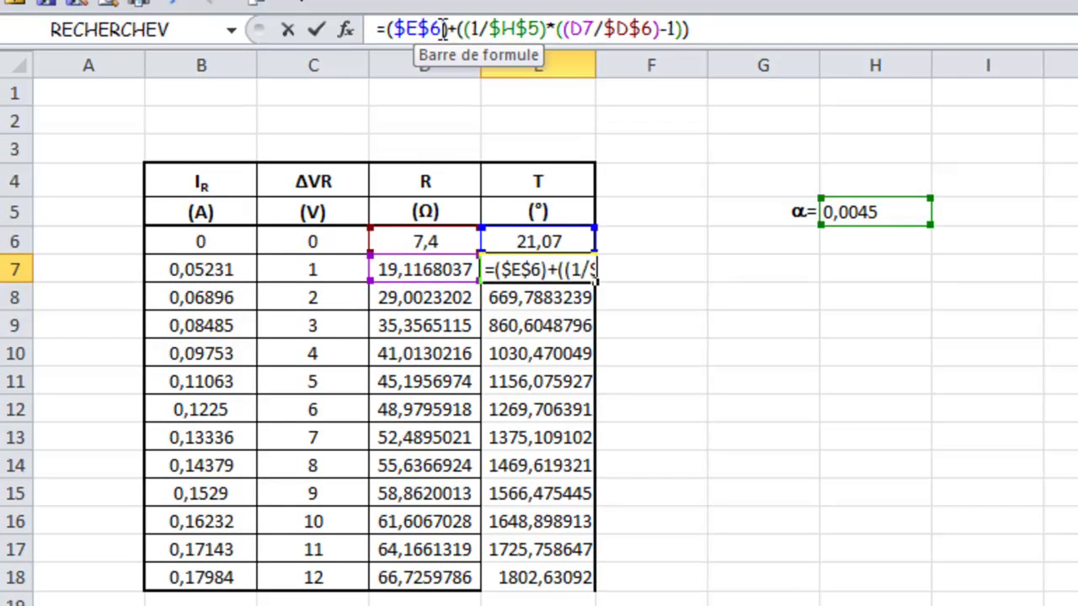
pyautogui.hotkey('shift', 'Left')
pyautogui.hotkey('shift', 'Left')
pyautogui.hotkey('shift', 'Left')
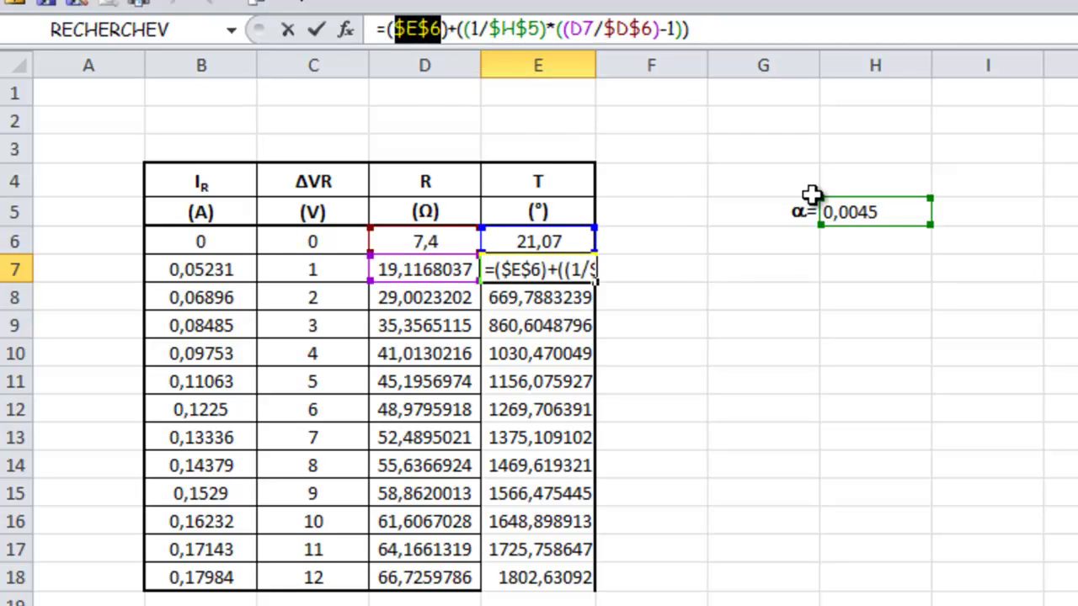
pyautogui.write('R')
pyautogui.write('in')
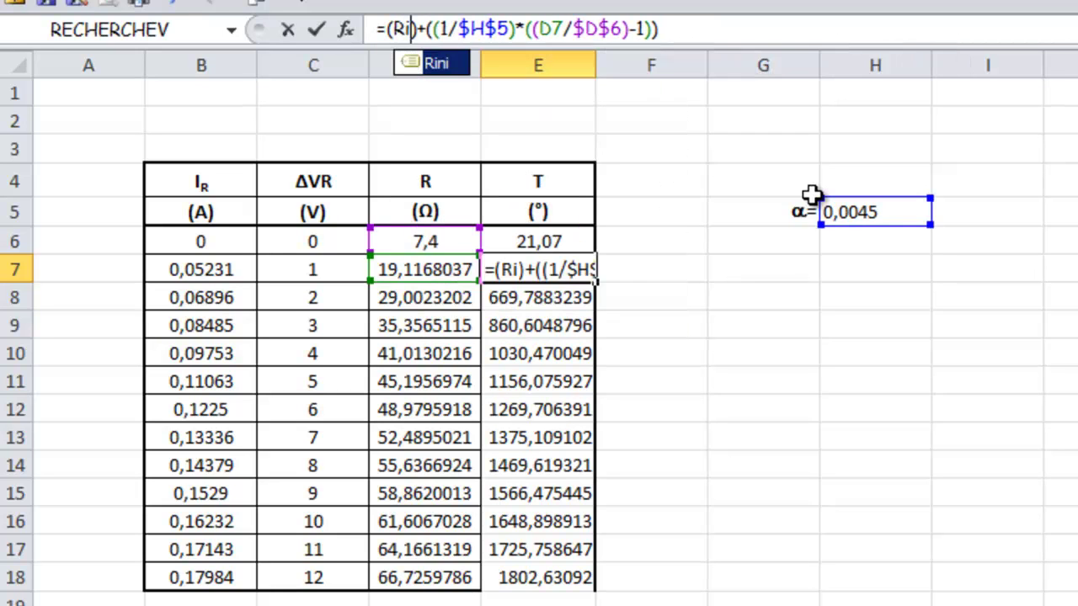
pyautogui.click(413, 62)
pyautogui.doubleClick(418, 63)
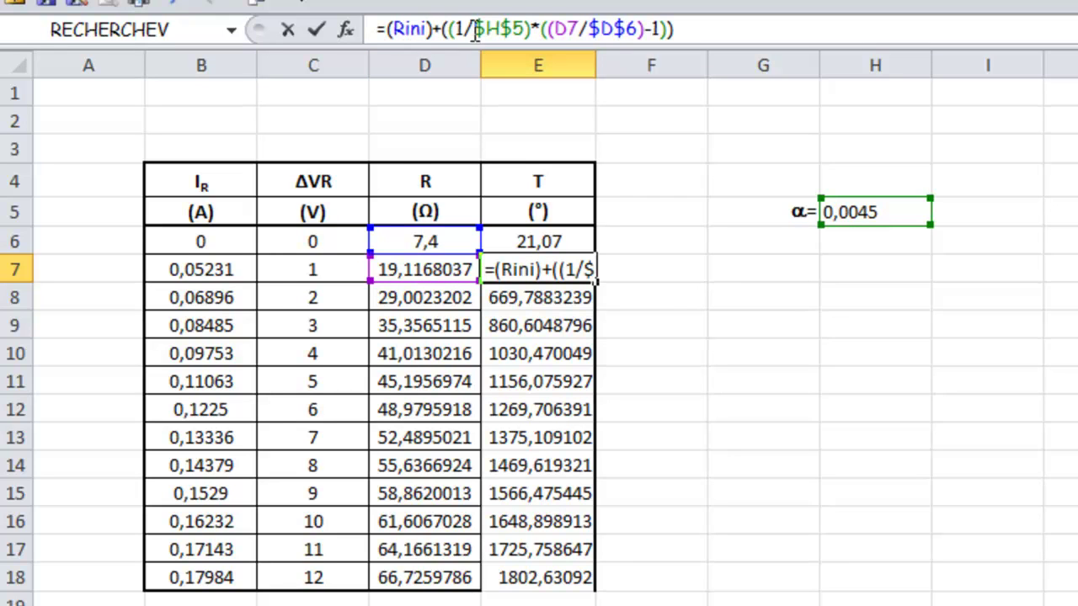
# - In the E7 formula, replace $H$5 with the name alpha and $D$6 with the name Rini
pyautogui.moveTo(479, 28); pyautogui.dragTo(528, 28)
pyautogui.write('alp')
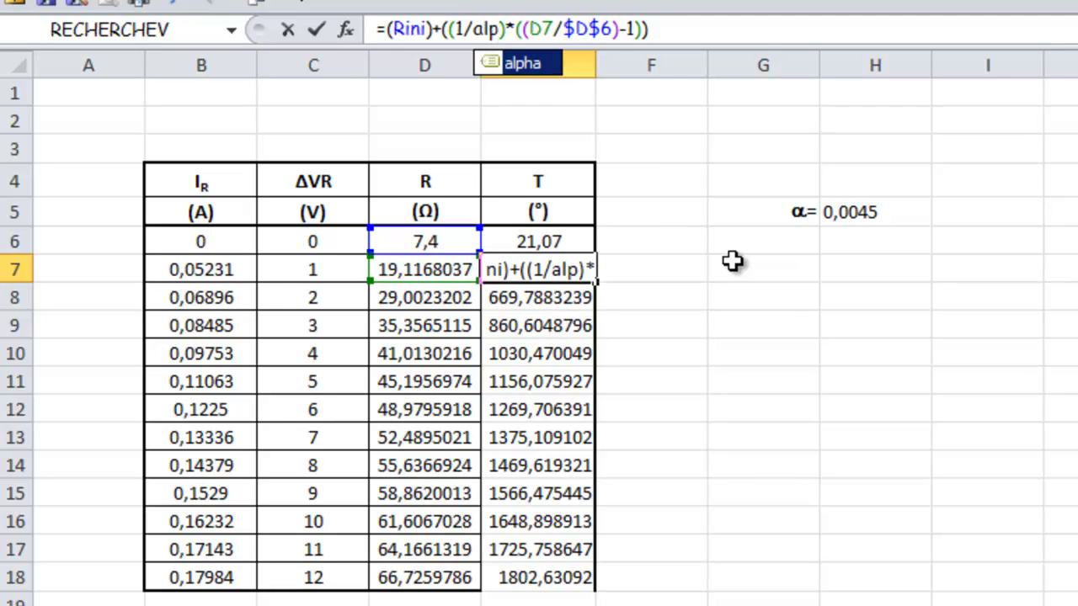
pyautogui.doubleClick(492, 64)
pyautogui.moveTo(585, 31); pyautogui.dragTo(632, 30)
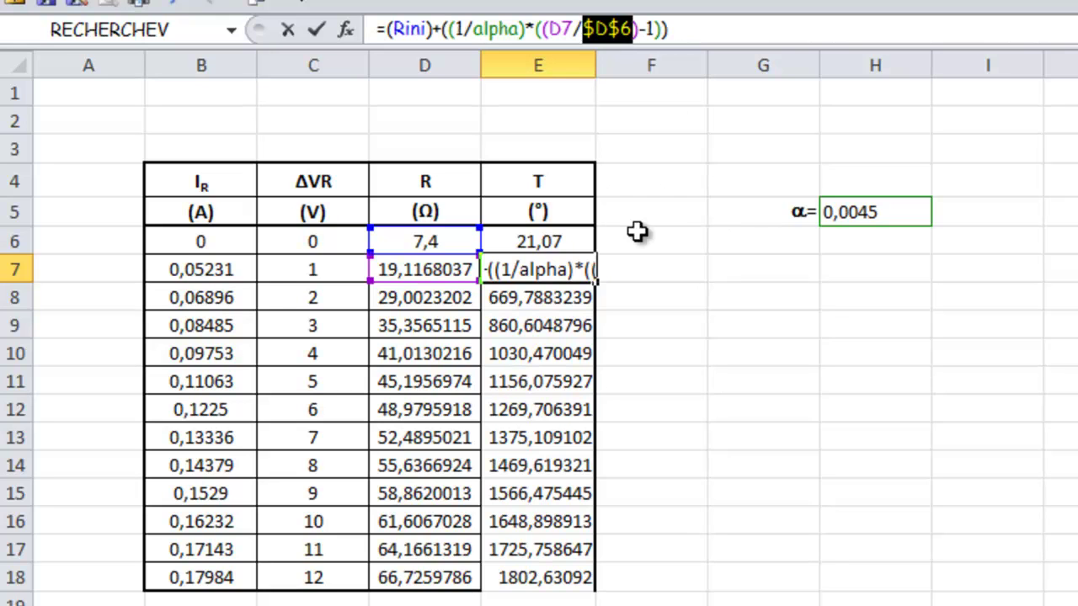
pyautogui.write('Rini')
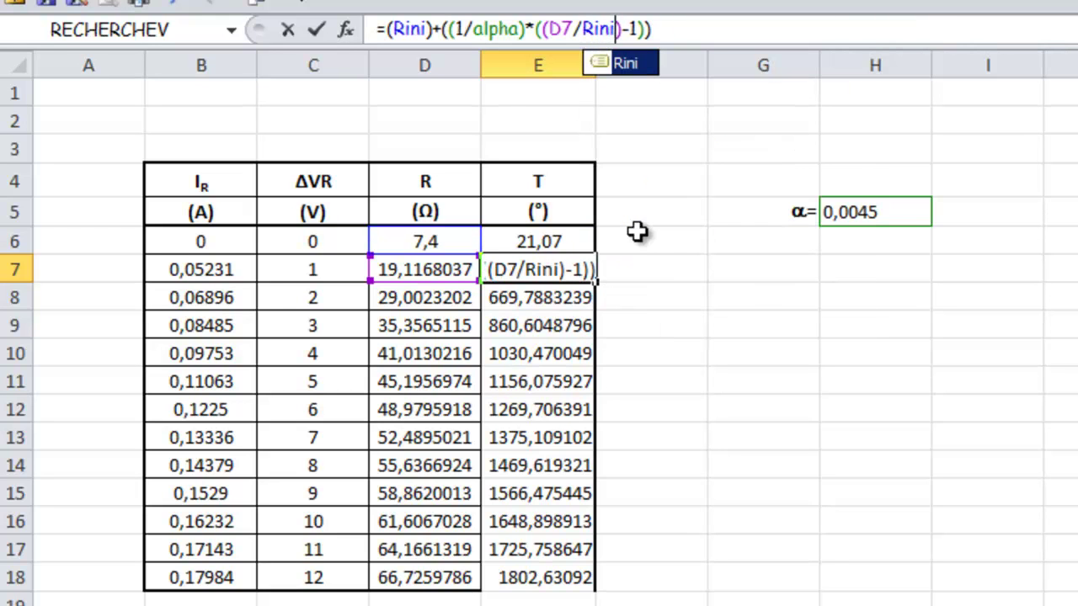
pyautogui.doubleClick(600, 64)
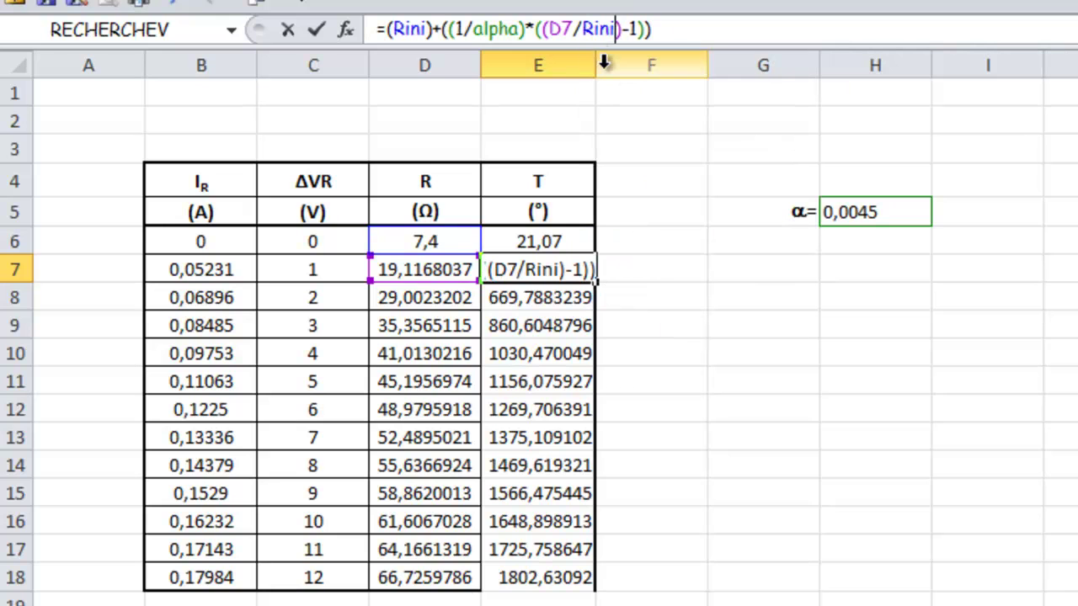
# - Change the first term of the E7 formula to the name Tini and commit the formula
pyautogui.moveTo(395, 29); pyautogui.dragTo(425, 28)
pyautogui.write('Tini')
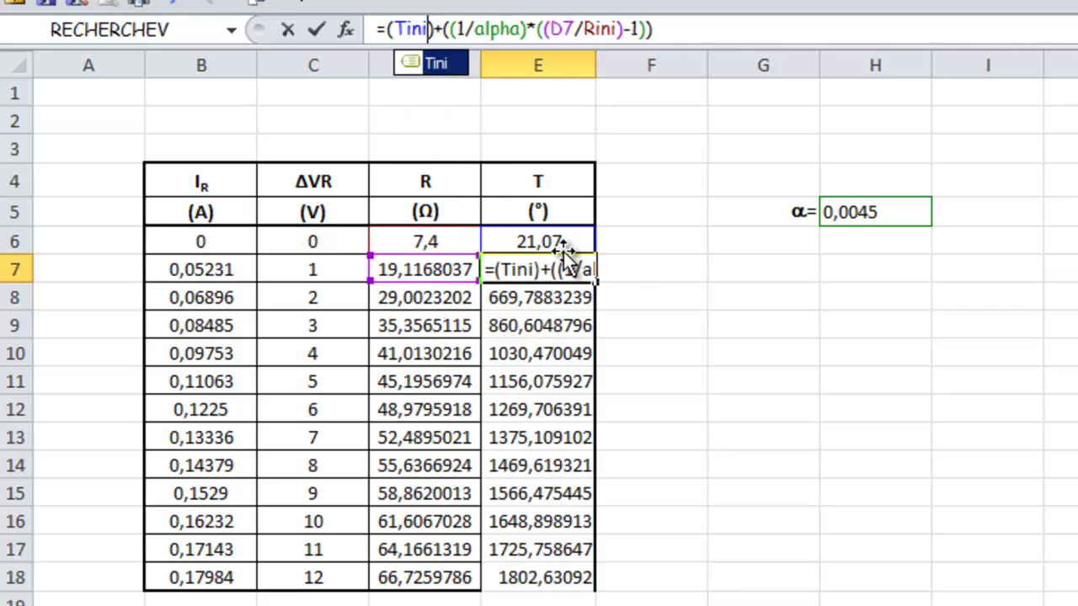
pyautogui.doubleClick(416, 61)
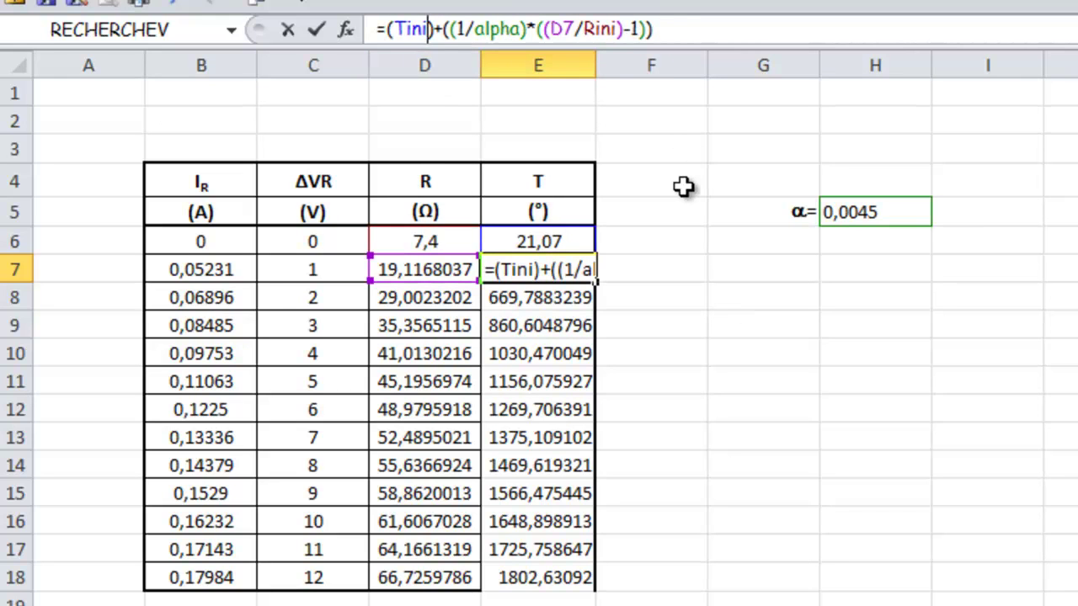
pyautogui.press('Return')
# - Copy the named-cell formula from E7 down to E18 and check the formula in E18
pyautogui.click(548, 271)
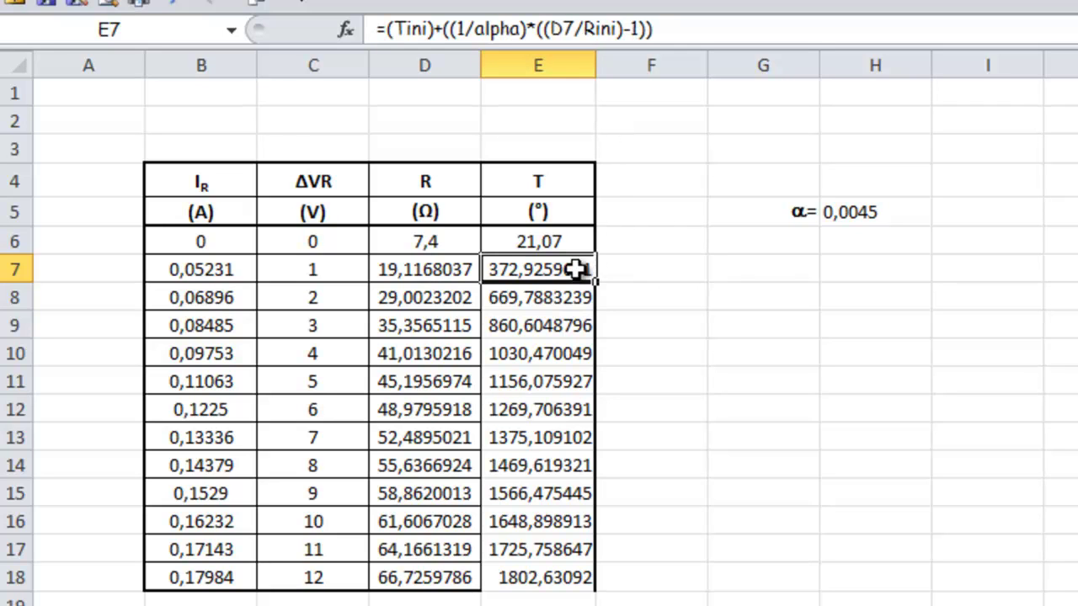
pyautogui.moveTo(595, 293); pyautogui.dragTo(593, 585)
pyautogui.click(556, 603)
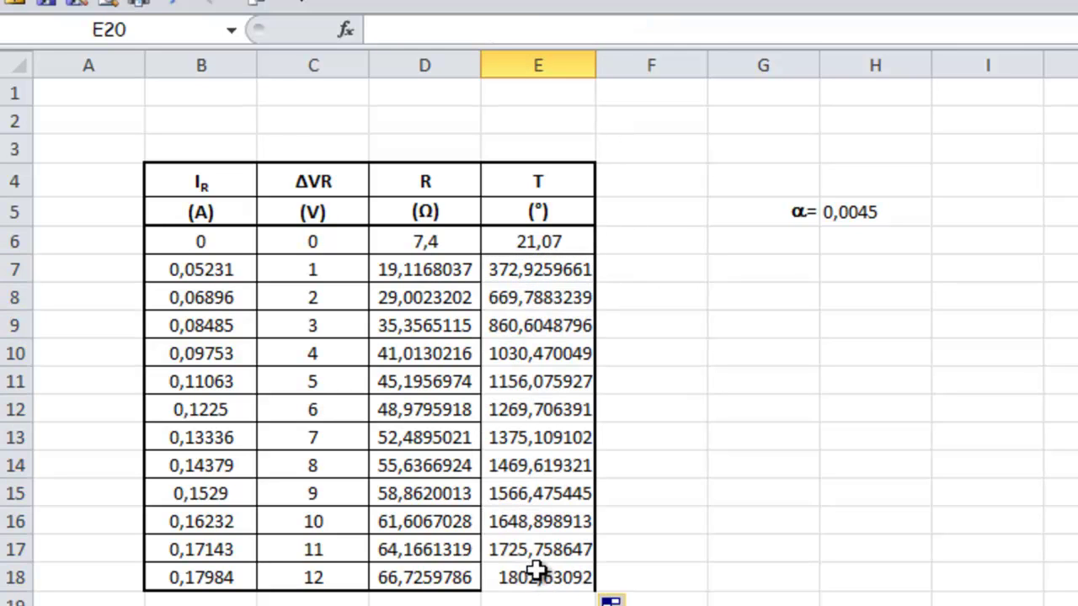
pyautogui.click(579, 578)
pyautogui.doubleClick(539, 578)
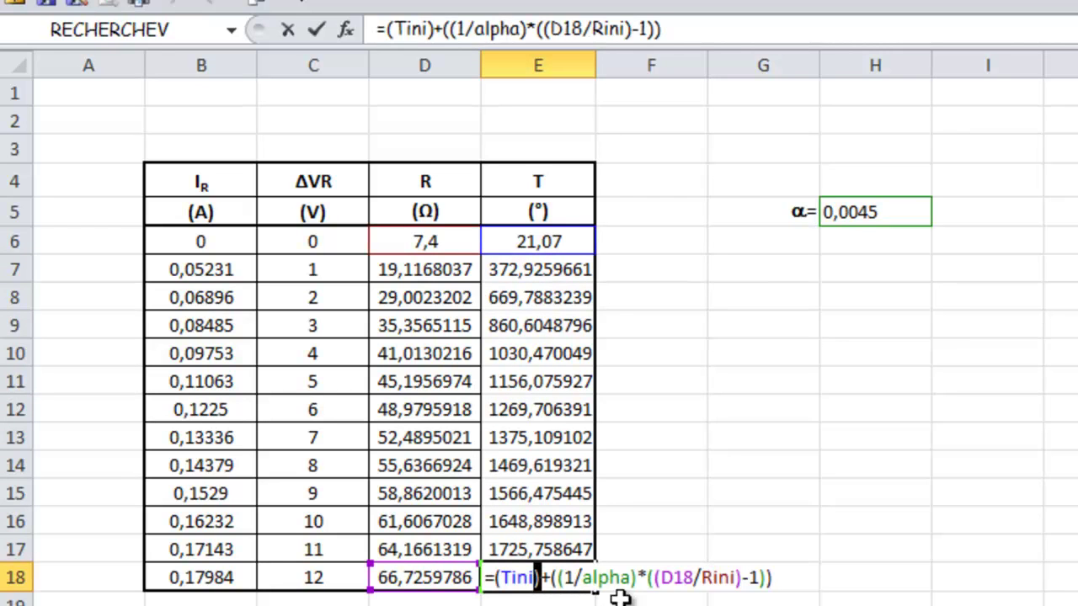
pyautogui.press('Escape')
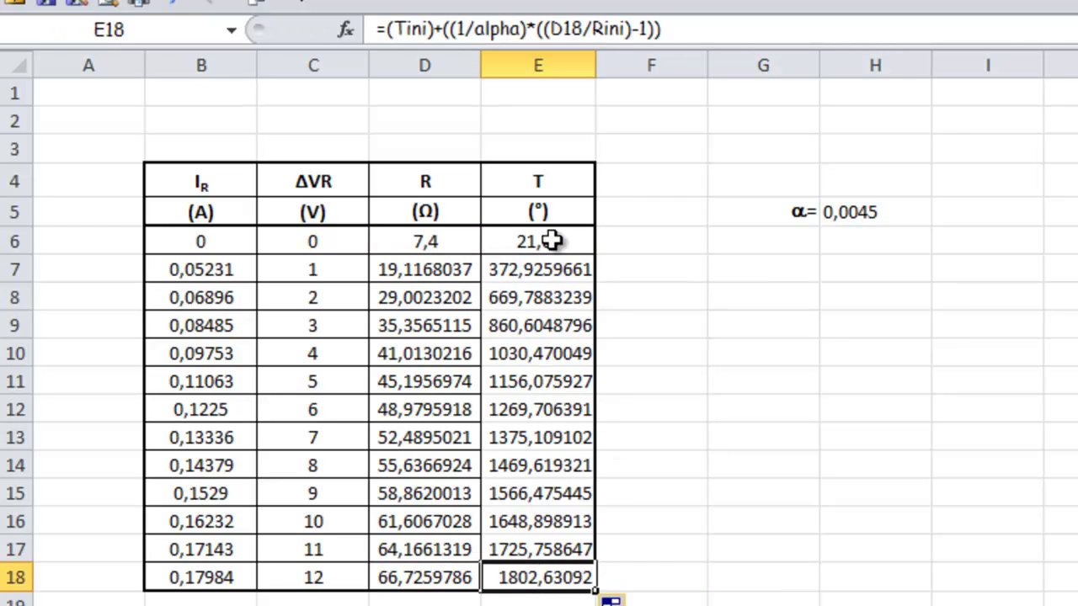
# - Go through the T column cells from E7 downward and examine which references change in each formula
pyautogui.click(546, 270)
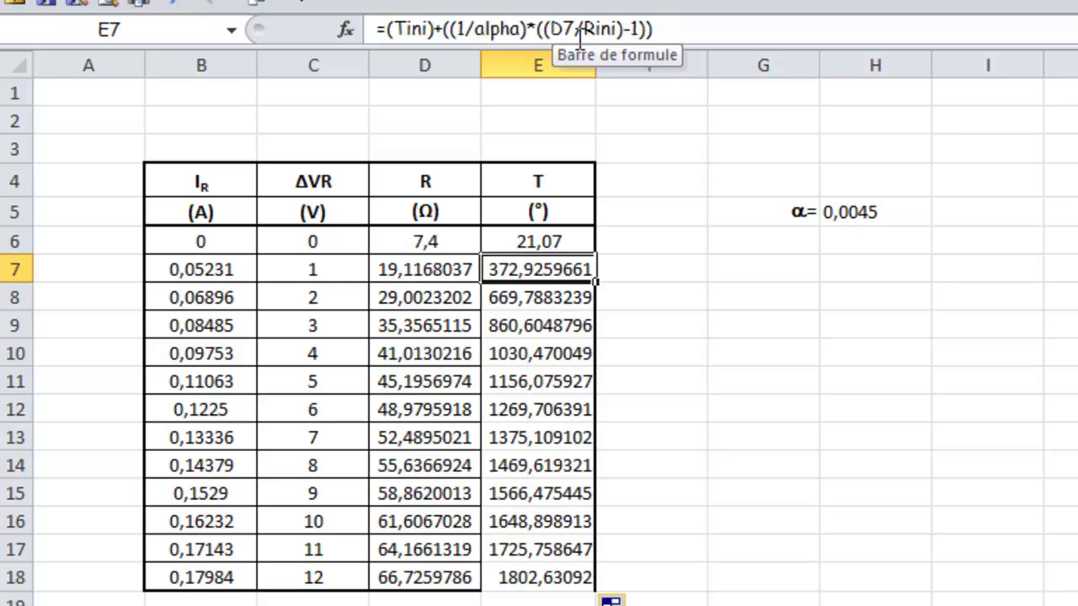
pyautogui.press('Down')
pyautogui.press('Down')
pyautogui.press('Down')
pyautogui.press('Down')
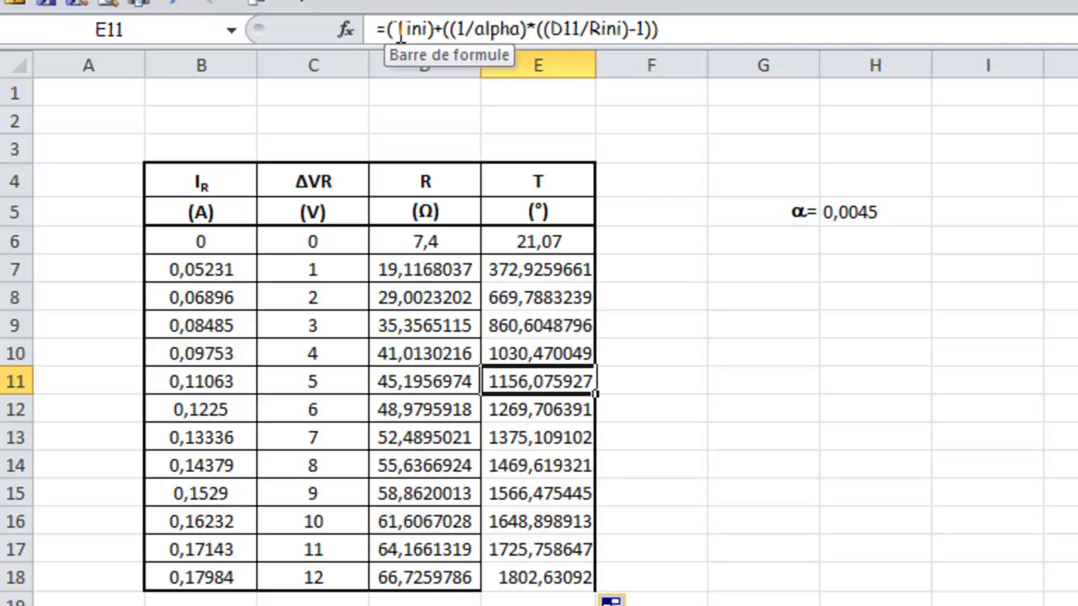
pyautogui.press('Down')
pyautogui.press('Down')
pyautogui.press('Down')
pyautogui.press('Down')
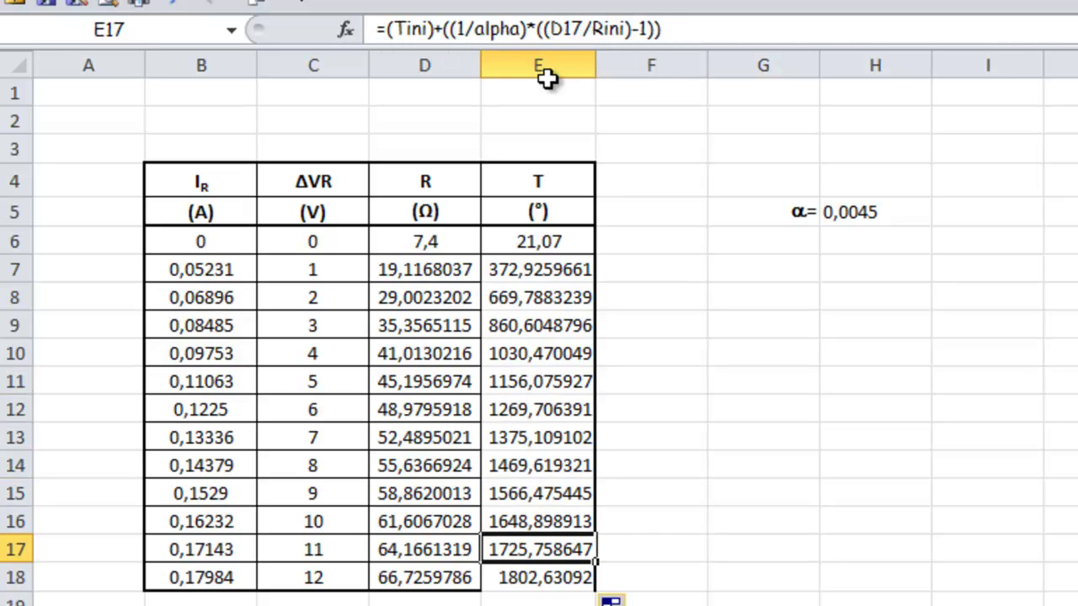
pyautogui.press('Down')
pyautogui.press('Down')
pyautogui.press('Down')
# - Open the E18 formula and compare it with the T equation in the Visio document, returning to Excel
pyautogui.doubleClick(569, 577)
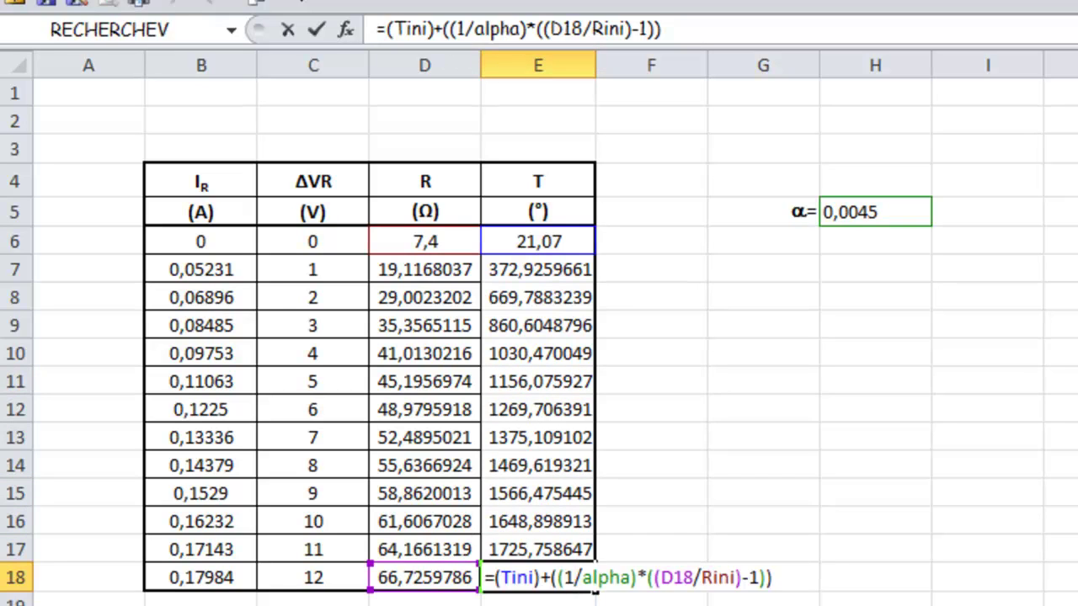
pyautogui.hotkey('alt', 'Tab')
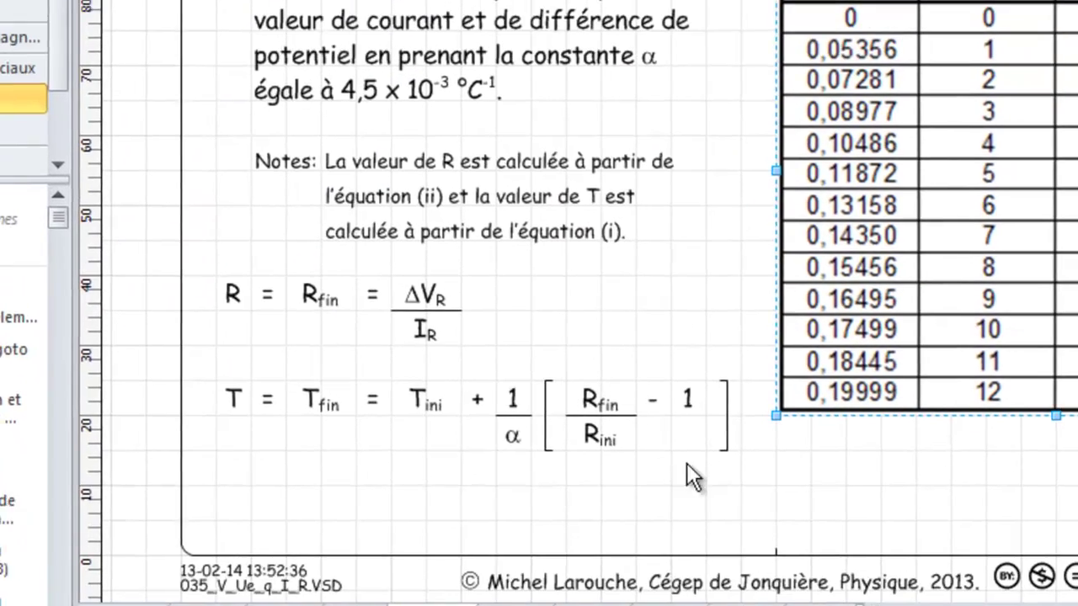
pyautogui.hotkey('alt', 'Tab')
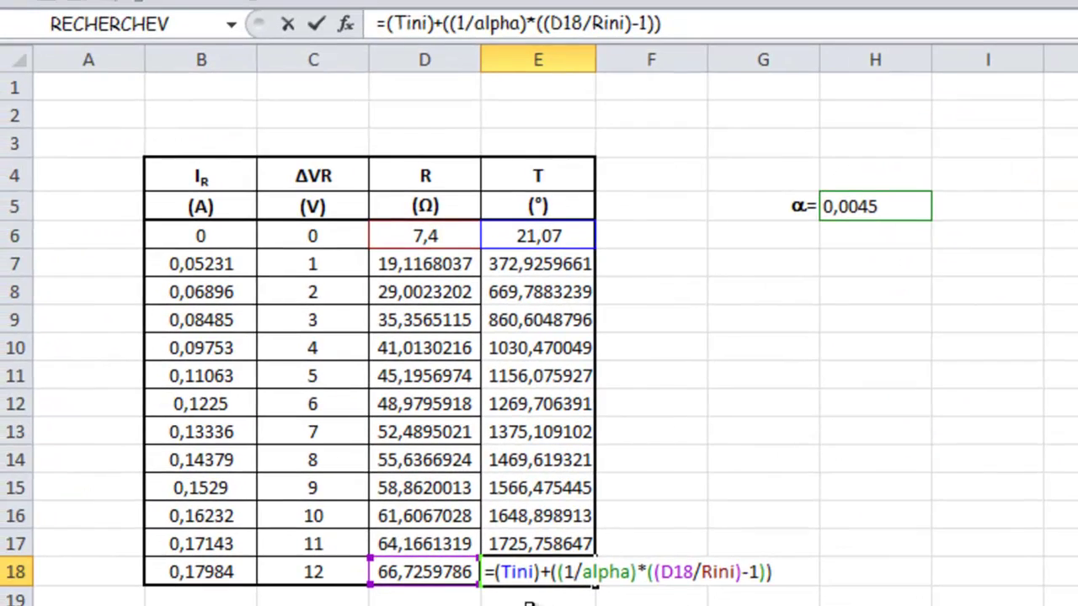
pyautogui.hotkey('alt', 'Tab')
pyautogui.hotkey('alt', 'Tab')
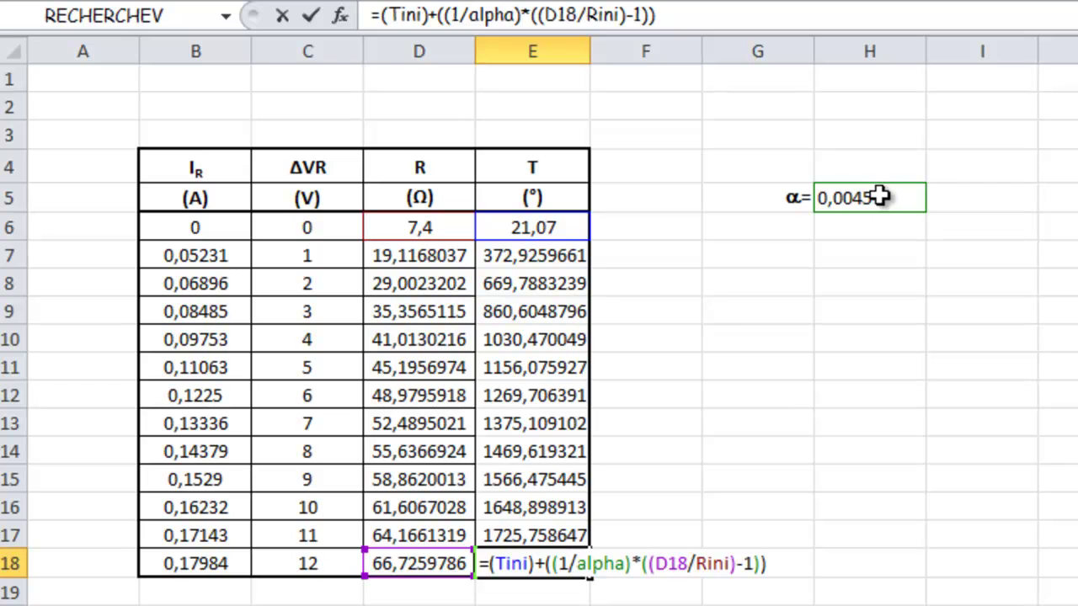
pyautogui.hotkey('ctrl', 'Return')
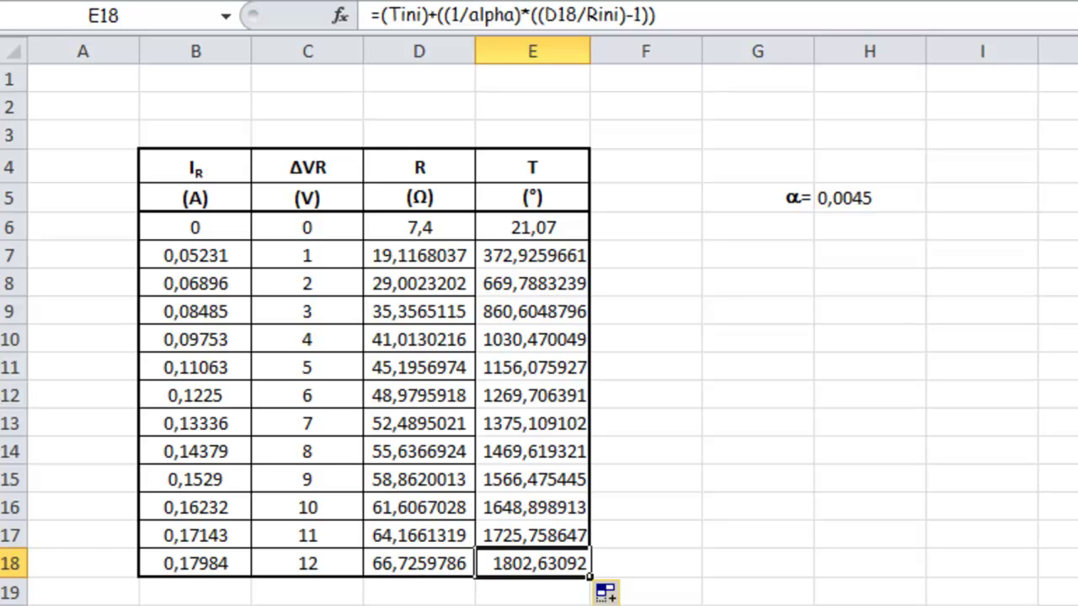
# - Select E7 again to review its formula written with the named cells
pyautogui.click(693, 483)
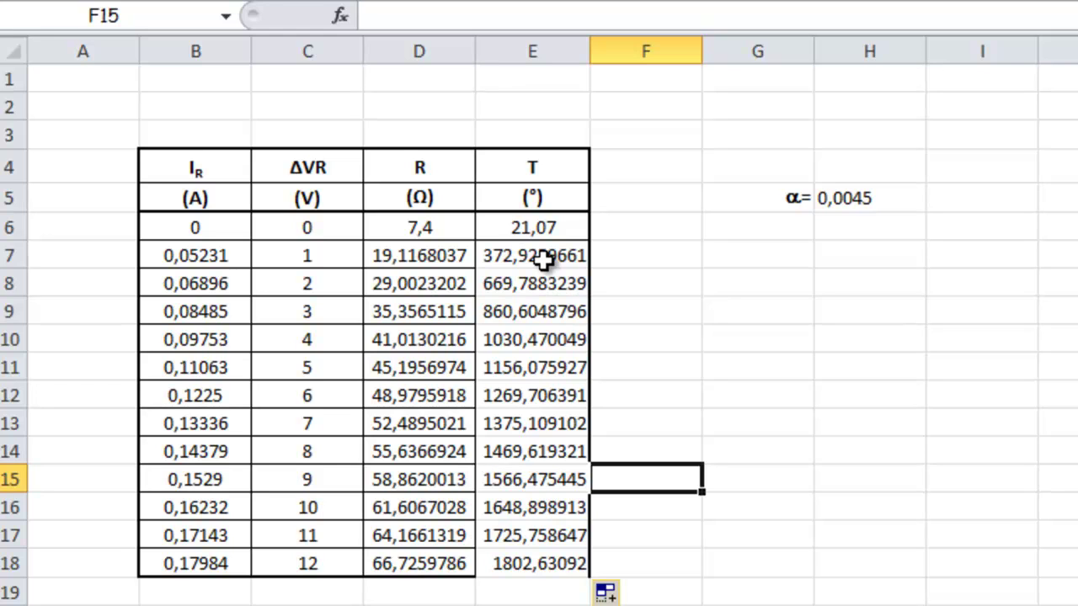
pyautogui.click(674, 260)
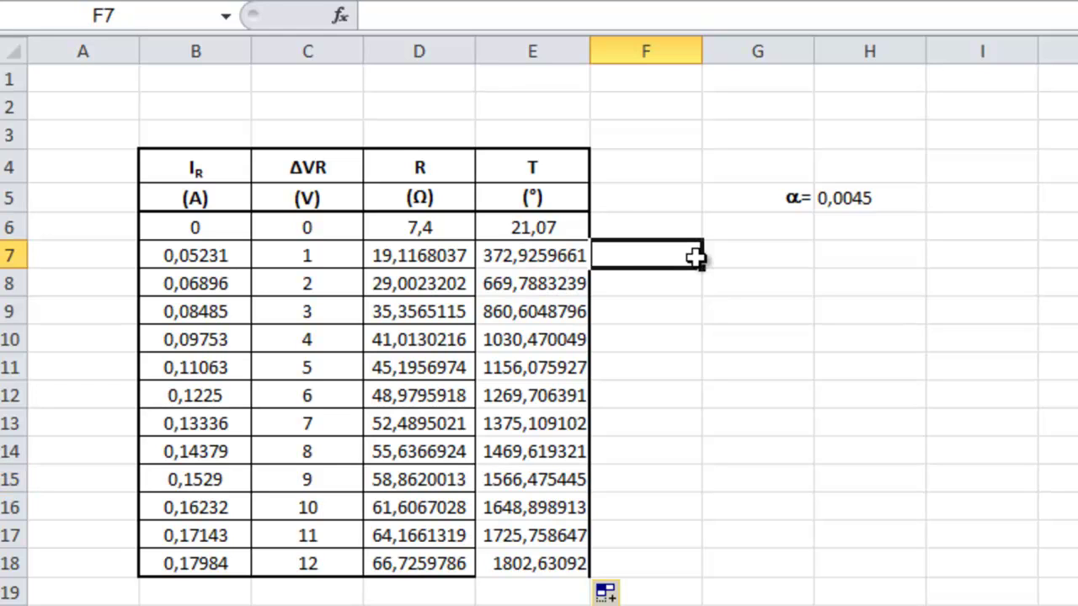
pyautogui.click(531, 264)
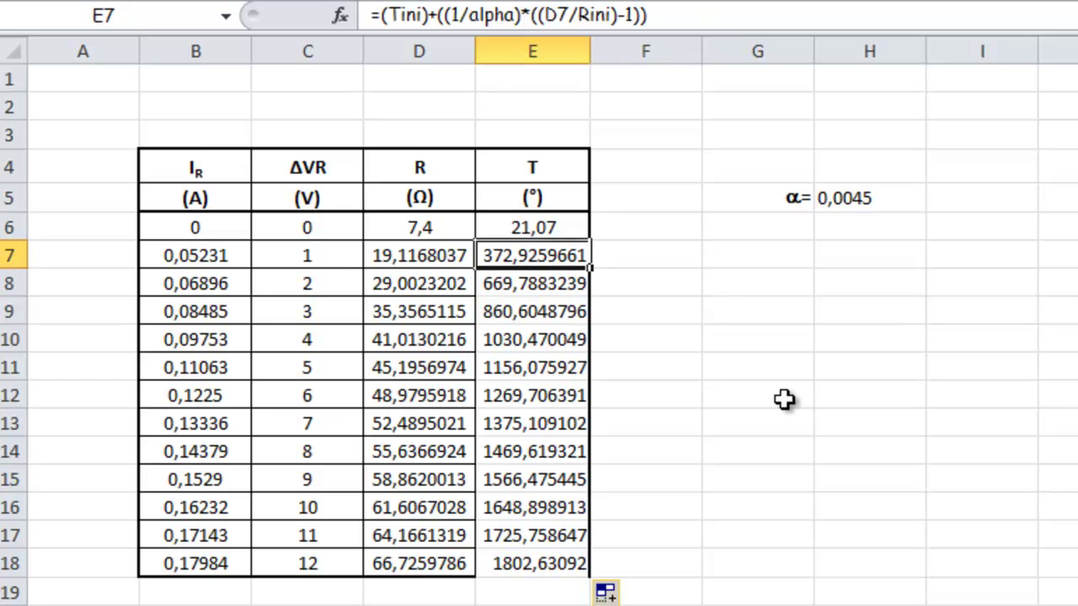